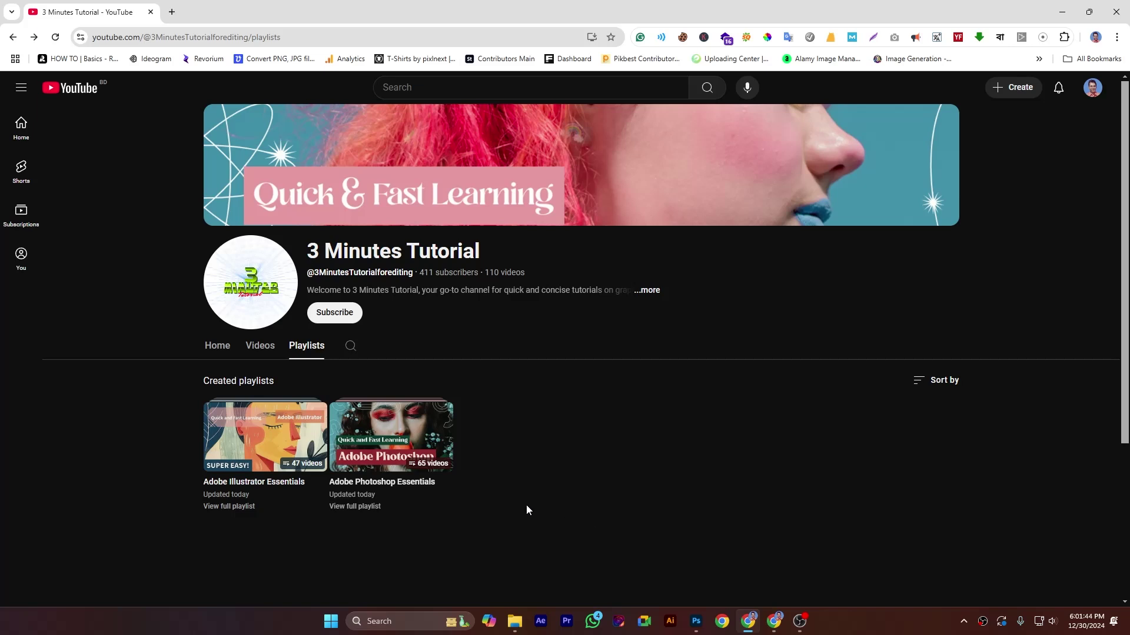
Step: Open YouTube's Adobe Photoshop Essentials playlist and scroll through its videos
{"action": "left_click", "coordinate": [362, 507]}
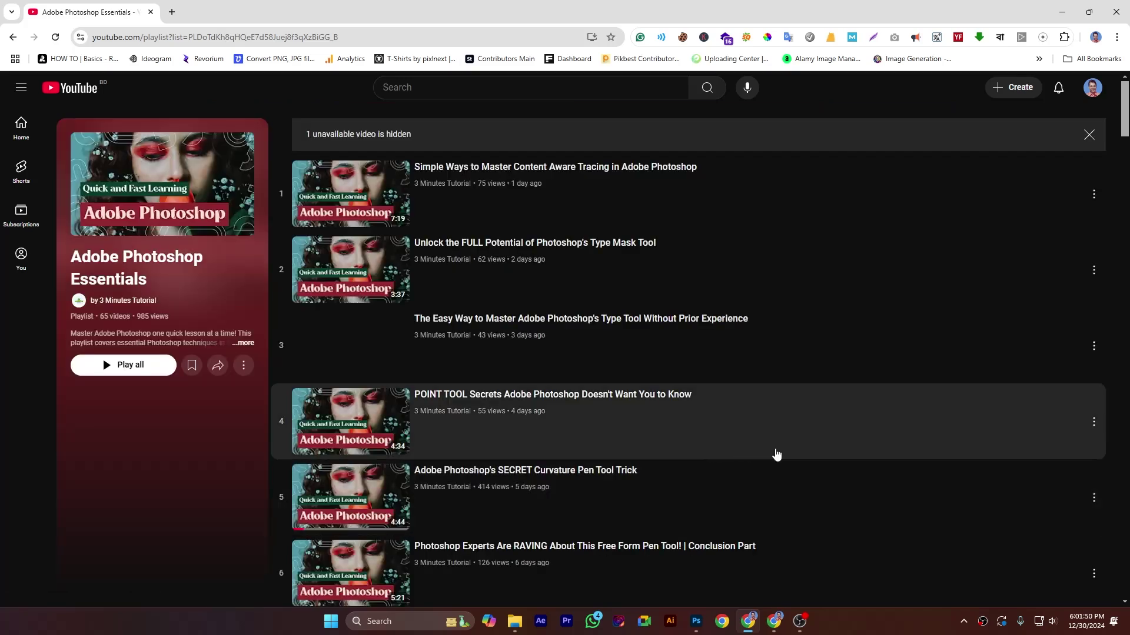
{"action": "scroll", "coordinate": [802, 454], "scroll_direction": "down", "scroll_amount": 5}
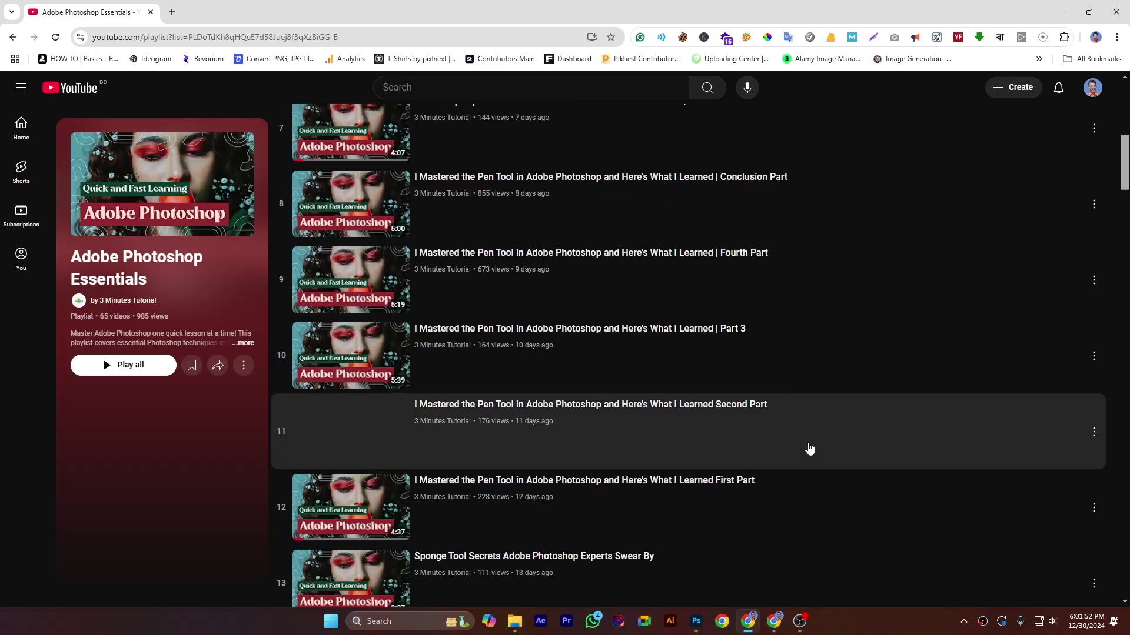
{"action": "scroll", "coordinate": [808, 449], "scroll_direction": "down", "scroll_amount": 3}
{"action": "scroll", "coordinate": [808, 449], "scroll_direction": "down", "scroll_amount": 3}
{"action": "scroll", "coordinate": [809, 449], "scroll_direction": "down", "scroll_amount": 3}
{"action": "scroll", "coordinate": [808, 451], "scroll_direction": "down", "scroll_amount": 6}
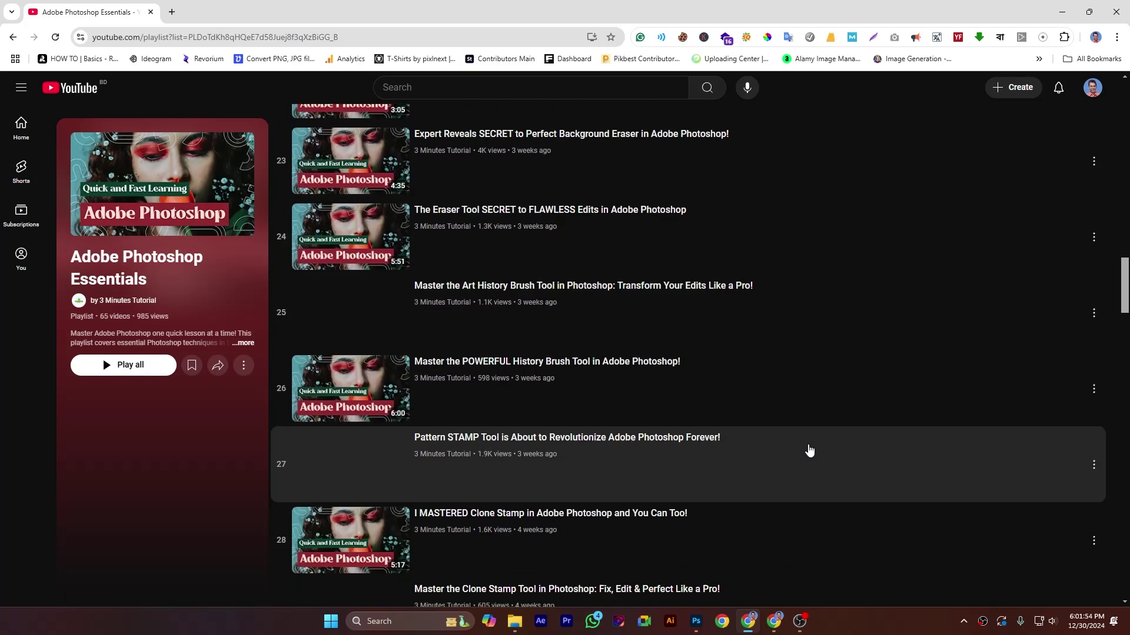
{"action": "scroll", "coordinate": [809, 450], "scroll_direction": "down", "scroll_amount": 3}
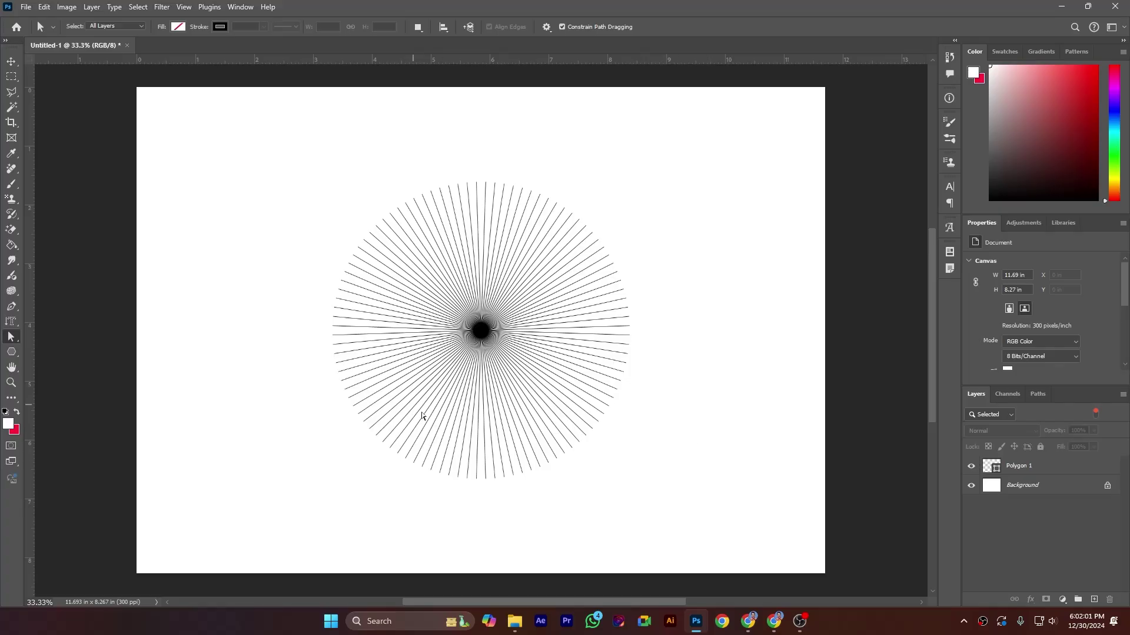
{"action": "right_click", "coordinate": [17, 343]}
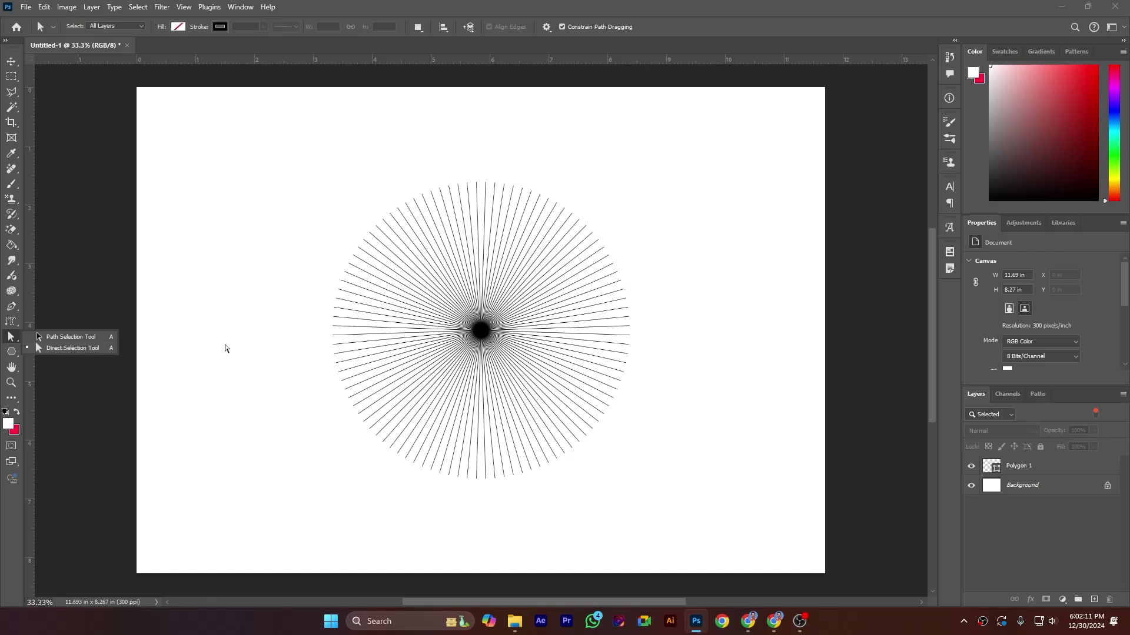
{"action": "left_click", "coordinate": [228, 349]}
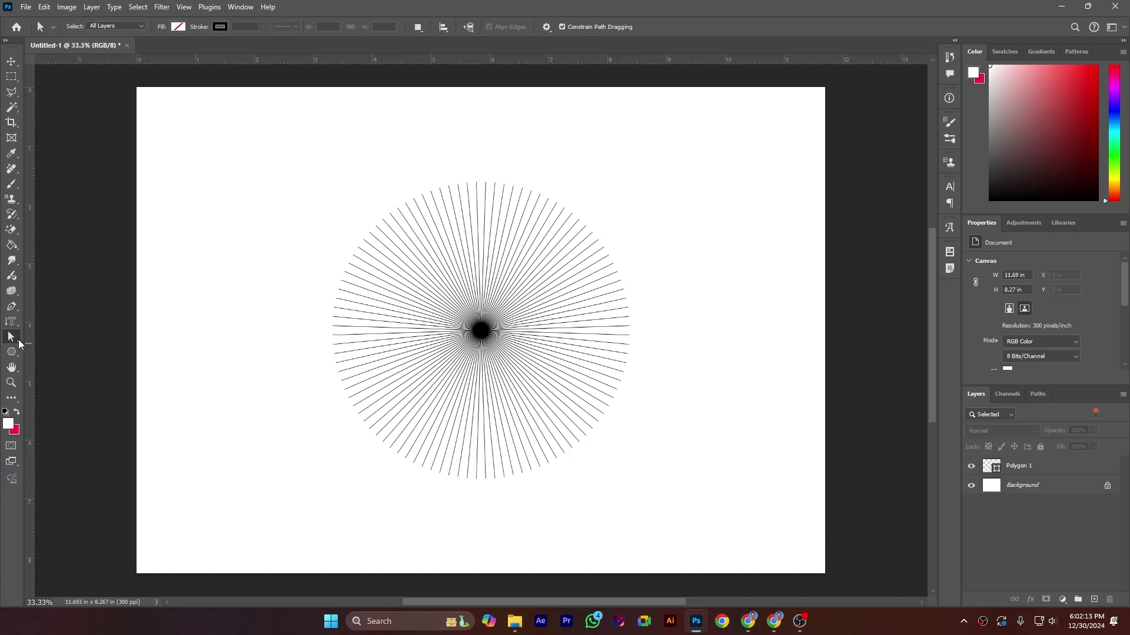
{"action": "left_click", "coordinate": [64, 347]}
{"action": "left_click", "coordinate": [9, 356]}
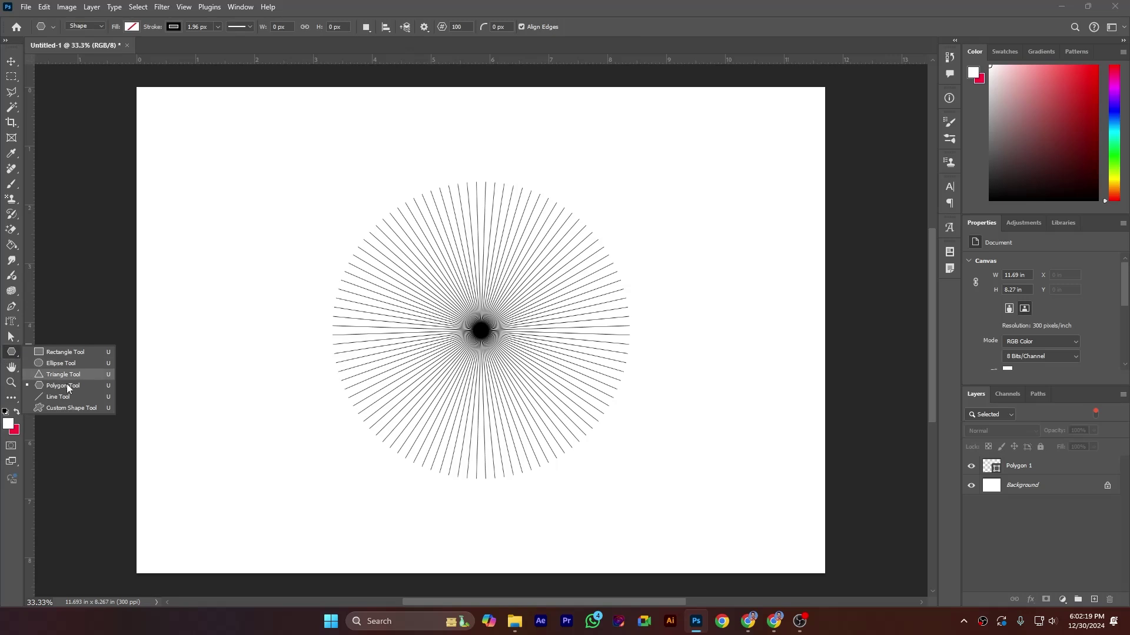
{"action": "left_click", "coordinate": [71, 390]}
{"action": "left_click", "coordinate": [12, 336]}
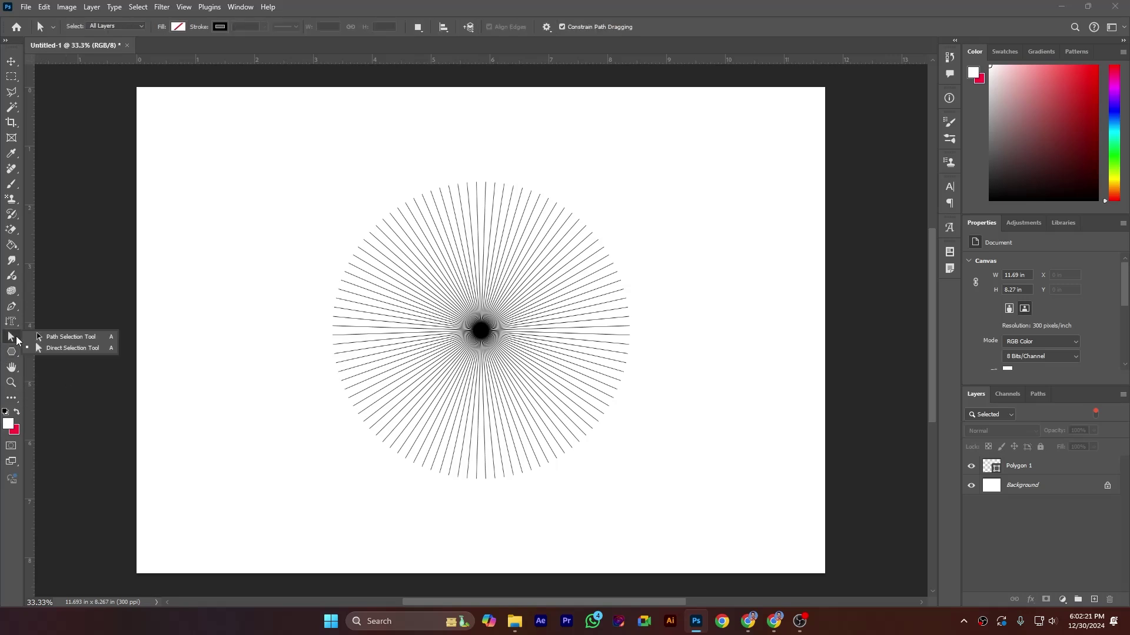
{"action": "left_click", "coordinate": [53, 347]}
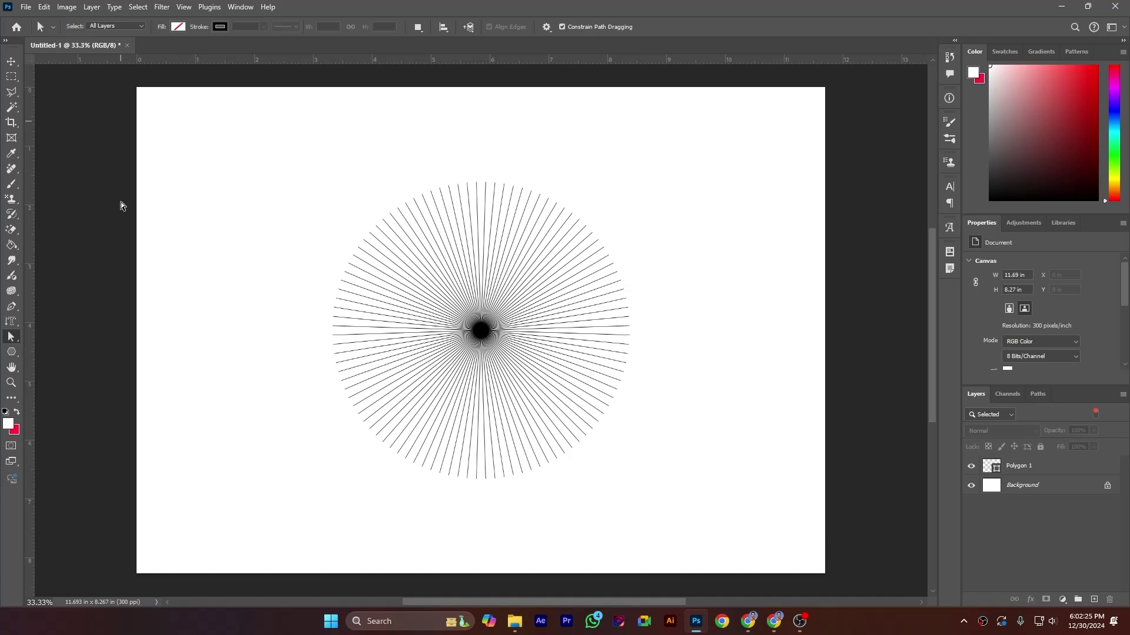
Step: Keep path selection on All Layers and turn off Constrain Path Dragging
{"action": "left_click", "coordinate": [113, 24]}
{"action": "left_click", "coordinate": [103, 27]}
{"action": "left_click", "coordinate": [104, 44]}
{"action": "left_click", "coordinate": [562, 27]}
{"action": "left_click", "coordinate": [563, 27]}
Step: Marquee-select the polygon's top anchors and drag them upward into a taller fan
{"action": "mouse_move", "coordinate": [311, 125]}
{"action": "left_mouse_down"}
{"action": "mouse_move", "coordinate": [621, 197]}
{"action": "mouse_move", "coordinate": [627, 212]}
{"action": "left_mouse_up"}
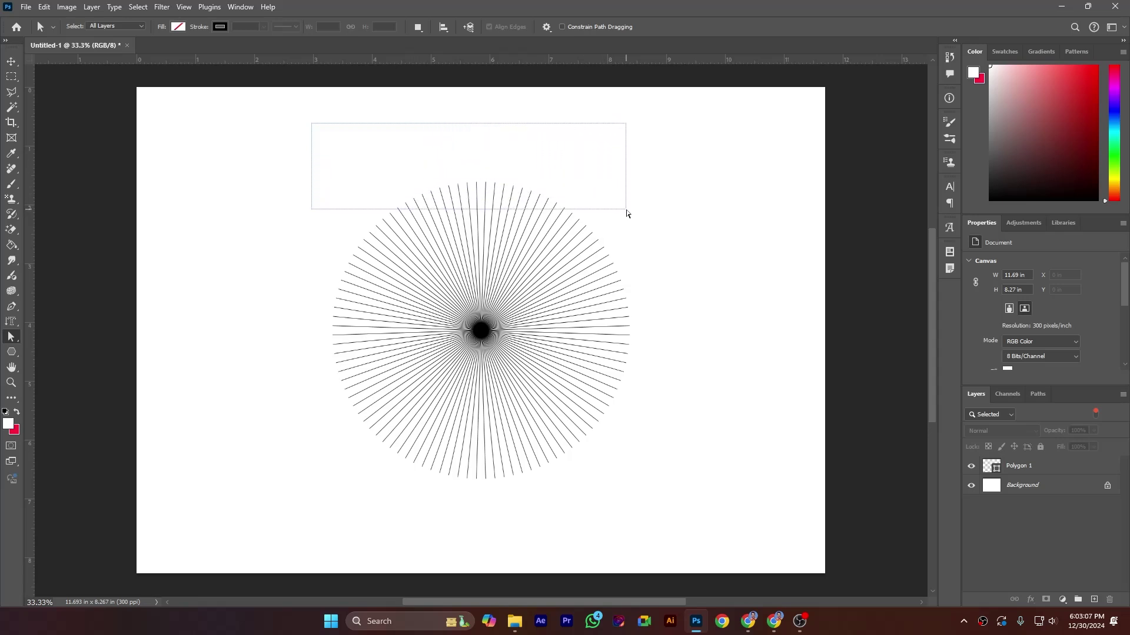
{"action": "left_click_drag", "start_coordinate": [626, 213], "coordinate": [627, 213]}
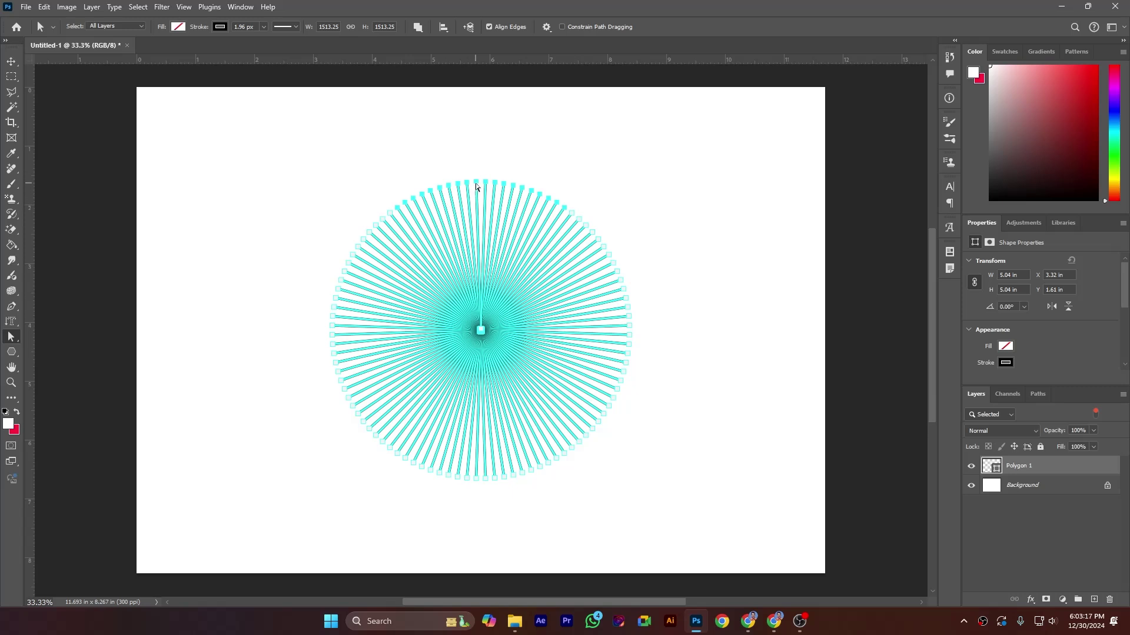
{"action": "left_click_drag", "start_coordinate": [476, 184], "coordinate": [470, 131]}
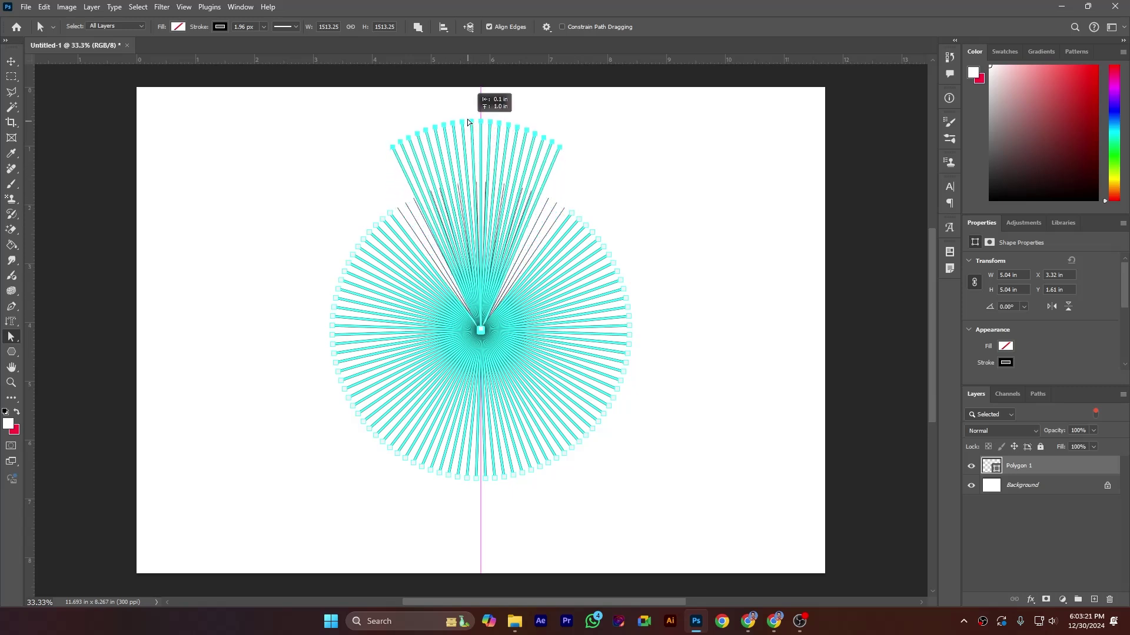
{"action": "mouse_move", "coordinate": [470, 131]}
{"action": "left_mouse_down"}
{"action": "mouse_move", "coordinate": [374, 124]}
{"action": "mouse_move", "coordinate": [271, 159]}
{"action": "mouse_move", "coordinate": [212, 217]}
{"action": "mouse_move", "coordinate": [204, 305]}
{"action": "mouse_move", "coordinate": [258, 391]}
{"action": "mouse_move", "coordinate": [477, 439]}
{"action": "mouse_move", "coordinate": [626, 335]}
{"action": "mouse_move", "coordinate": [570, 167]}
{"action": "mouse_move", "coordinate": [341, 137]}
{"action": "mouse_move", "coordinate": [294, 144]}
{"action": "mouse_move", "coordinate": [600, 151]}
{"action": "mouse_move", "coordinate": [478, 122]}
{"action": "mouse_move", "coordinate": [473, 91]}
{"action": "mouse_move", "coordinate": [478, 139]}
{"action": "mouse_move", "coordinate": [465, 96]}
{"action": "mouse_move", "coordinate": [467, 143]}
{"action": "mouse_move", "coordinate": [462, 102]}
{"action": "left_mouse_up"}
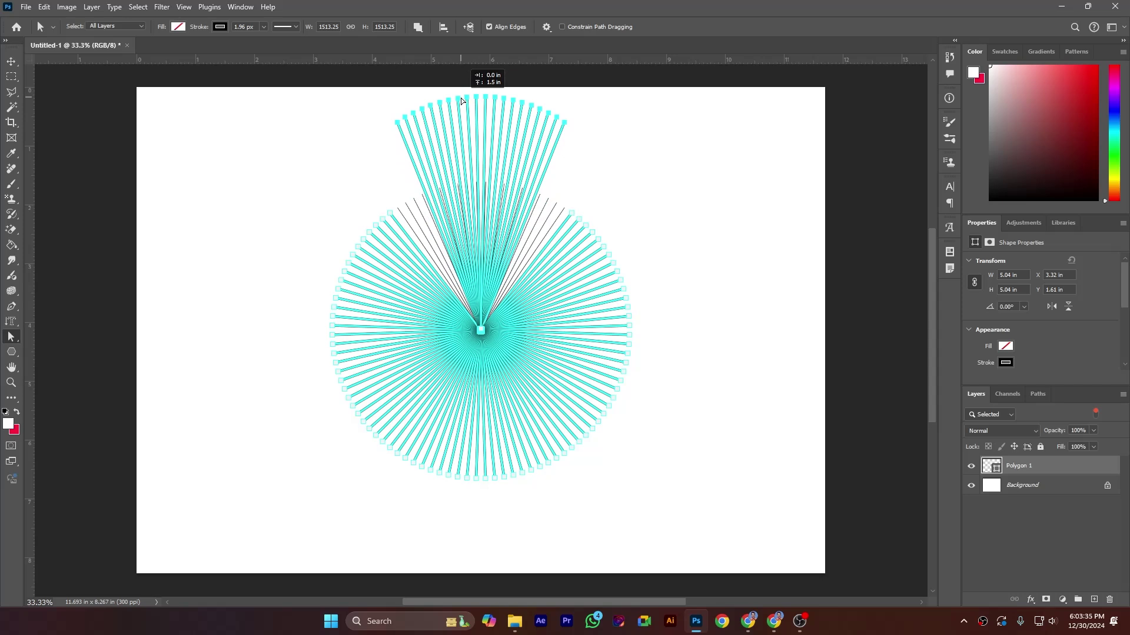
{"action": "left_click_drag", "start_coordinate": [461, 101], "coordinate": [461, 101]}
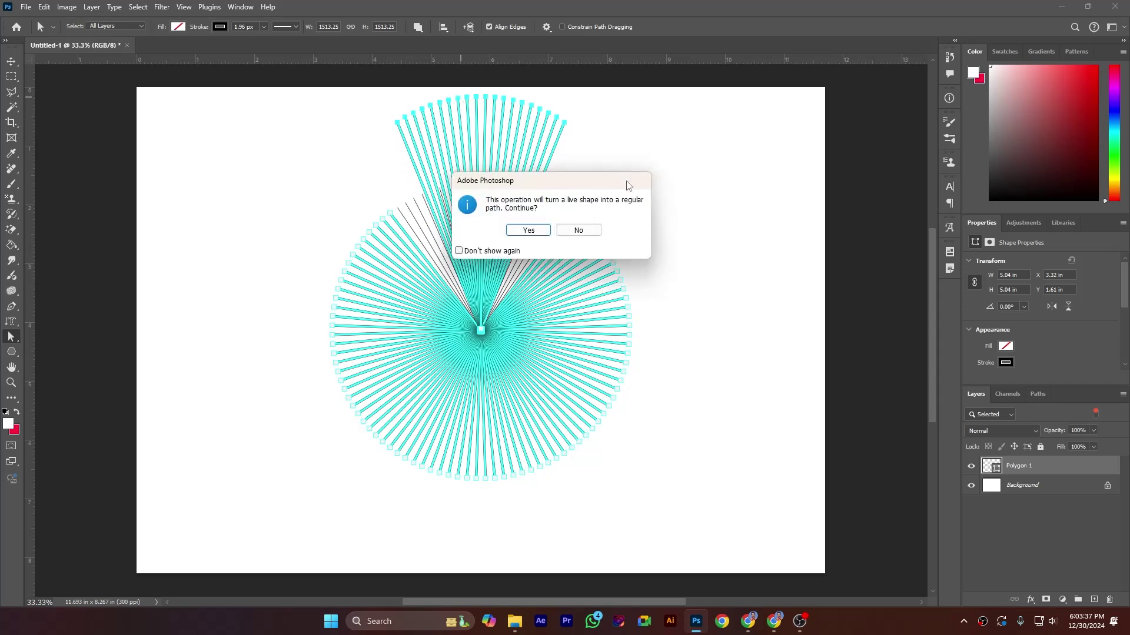
Step: Convert the polygon to a regular path and pull its right-side spokes outward
{"action": "left_click", "coordinate": [533, 232]}
{"action": "left_click", "coordinate": [636, 208]}
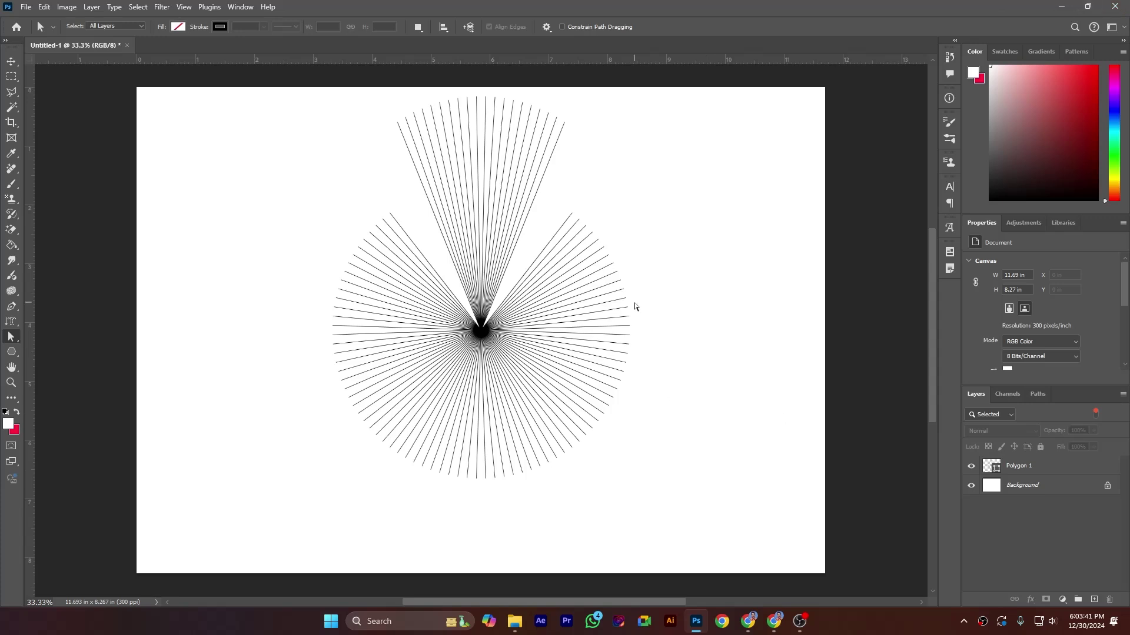
{"action": "left_click_drag", "start_coordinate": [672, 287], "coordinate": [609, 404]}
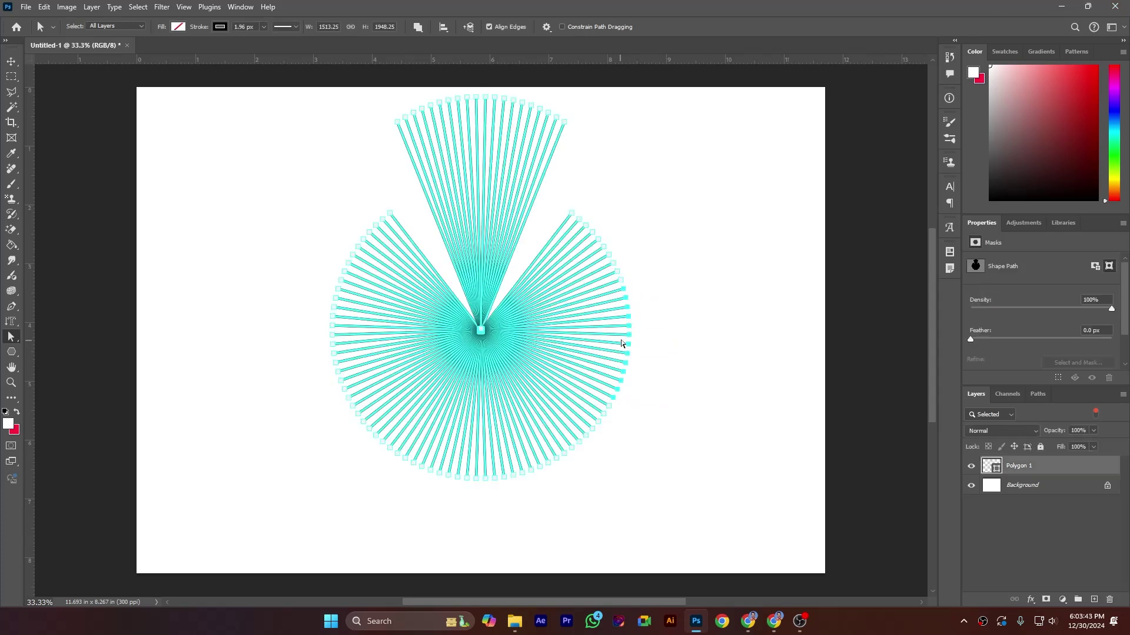
{"action": "left_click_drag", "start_coordinate": [629, 338], "coordinate": [749, 338]}
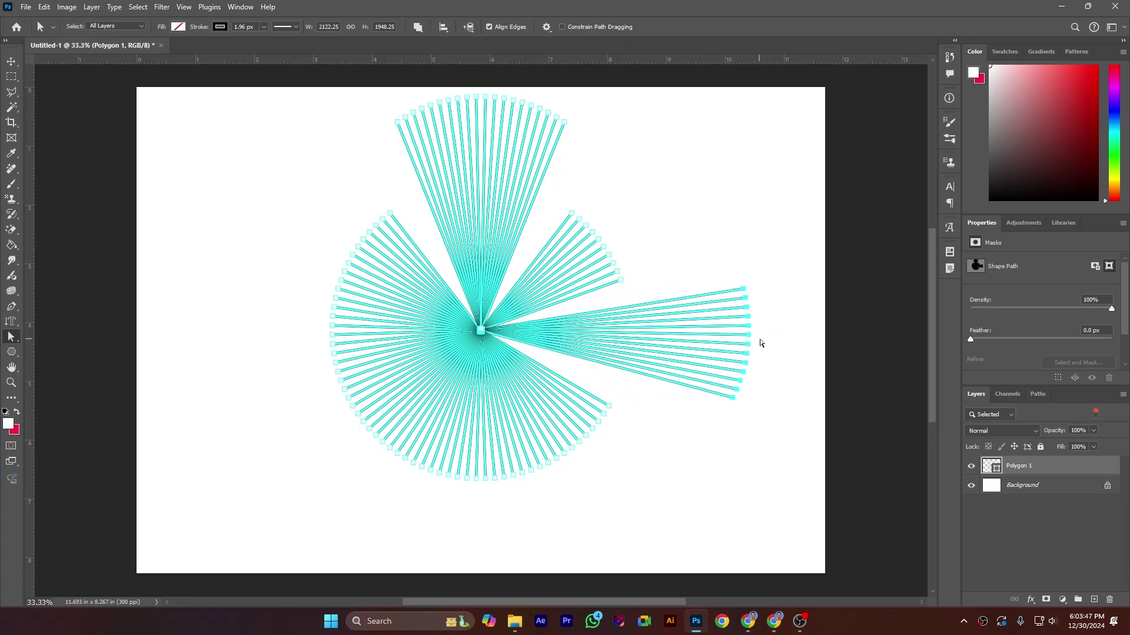
{"action": "left_click", "coordinate": [760, 426]}
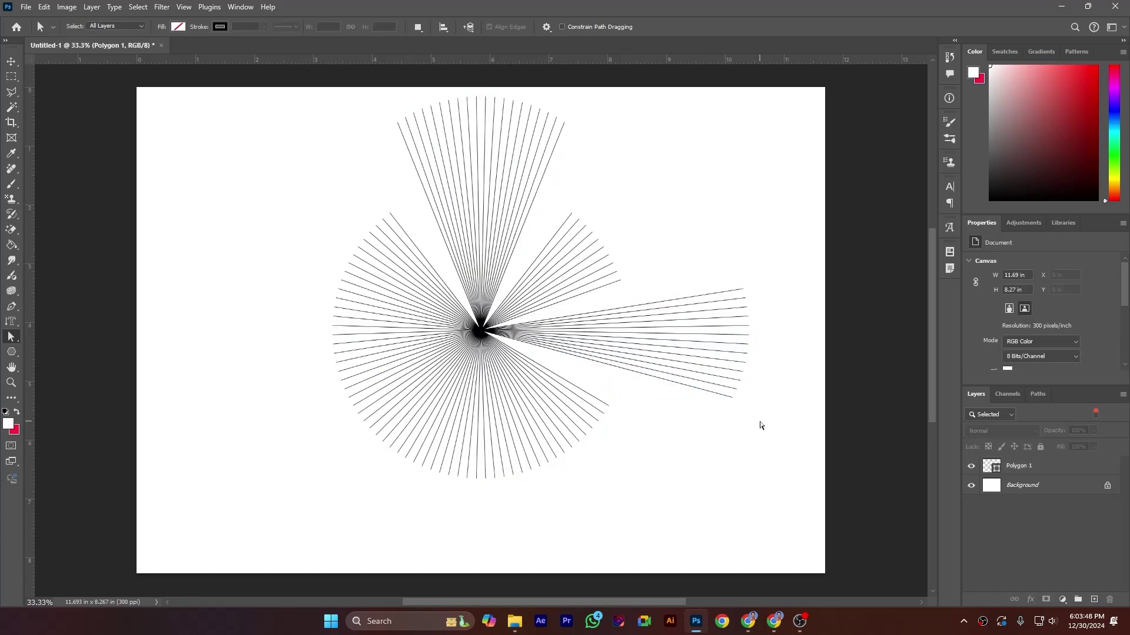
Step: Undo an accidental duplicate and drag the whole fan toward the canvas's left edge
{"action": "left_click", "coordinate": [741, 379]}
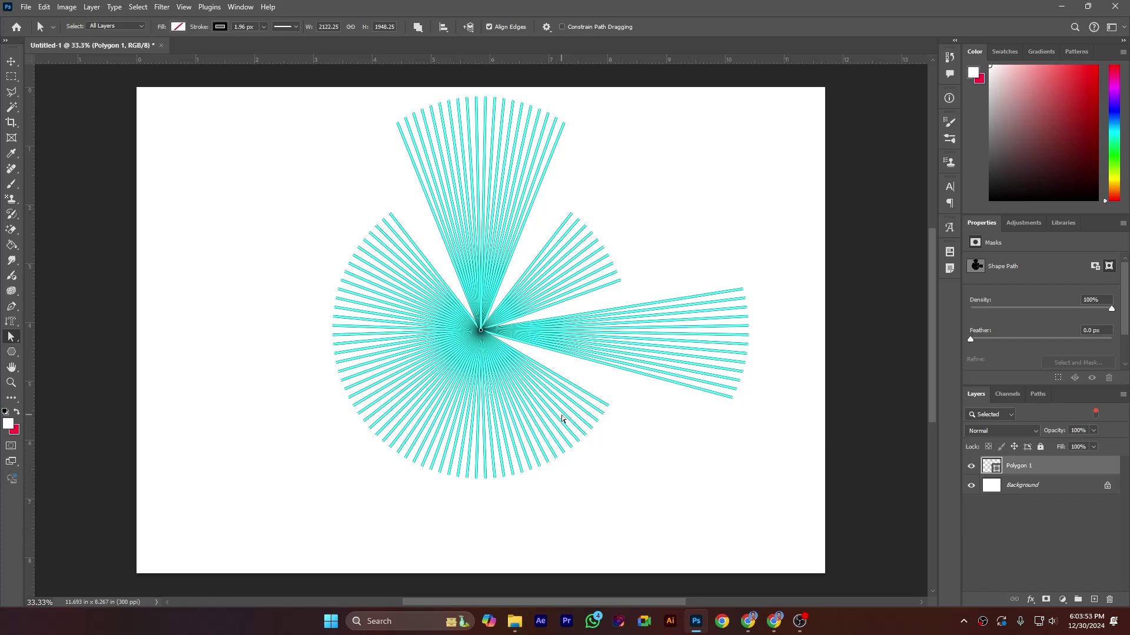
{"action": "left_click_drag", "start_coordinate": [565, 418], "coordinate": [622, 448]}
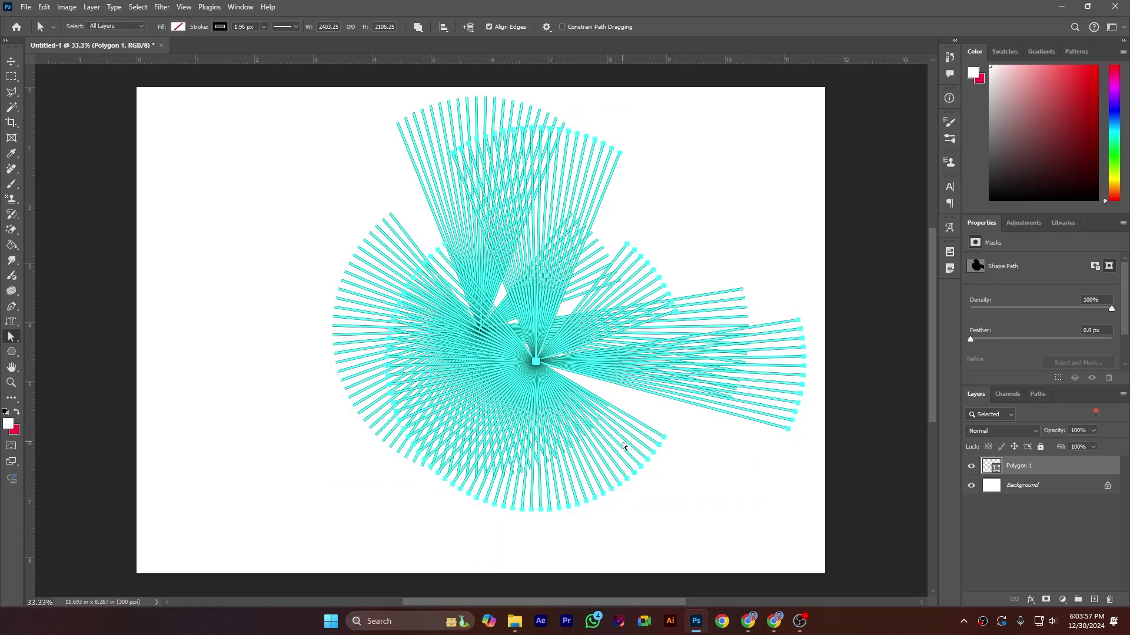
{"action": "key", "text": "ctrl+z"}
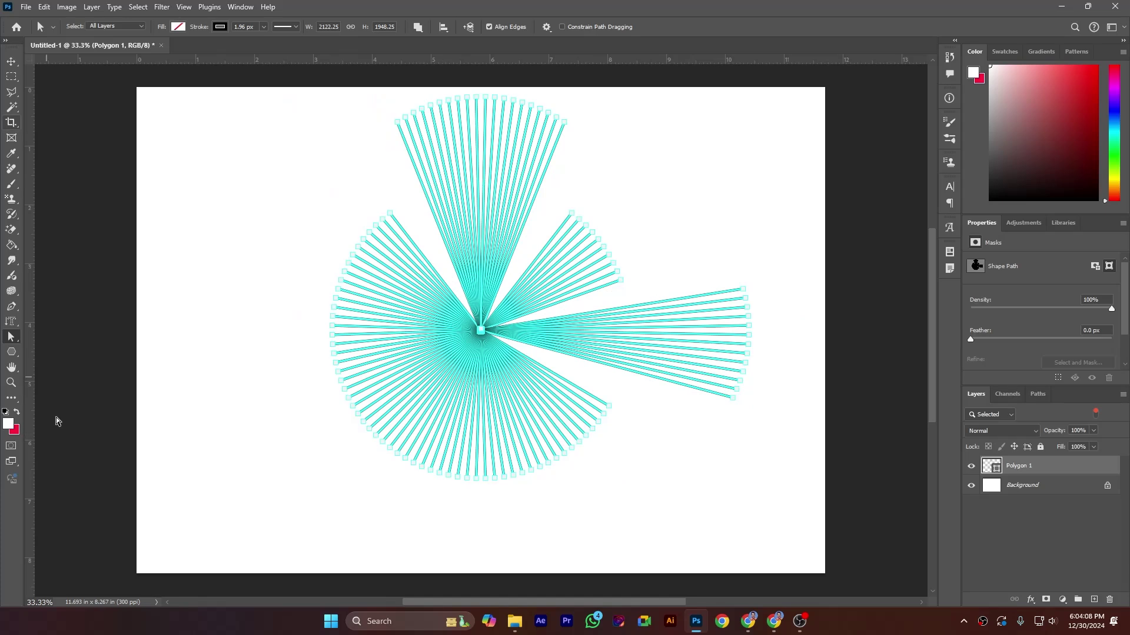
{"action": "left_click", "coordinate": [11, 339]}
{"action": "right_click", "coordinate": [10, 339]}
{"action": "left_click", "coordinate": [53, 347]}
{"action": "left_click_drag", "start_coordinate": [475, 362], "coordinate": [224, 337]}
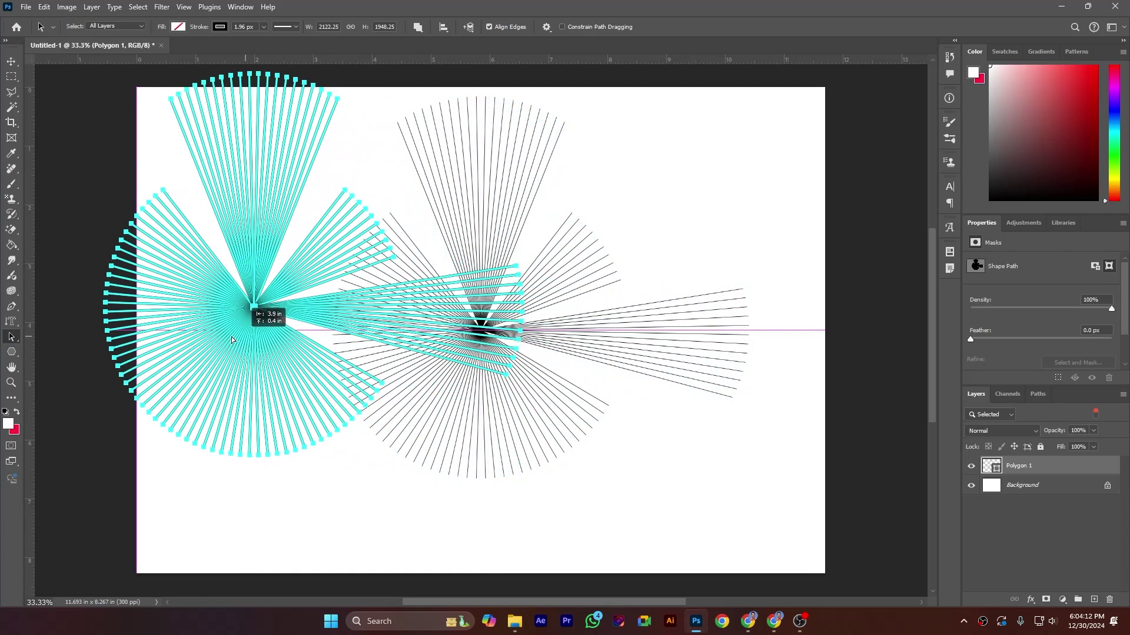
{"action": "left_click", "coordinate": [556, 369]}
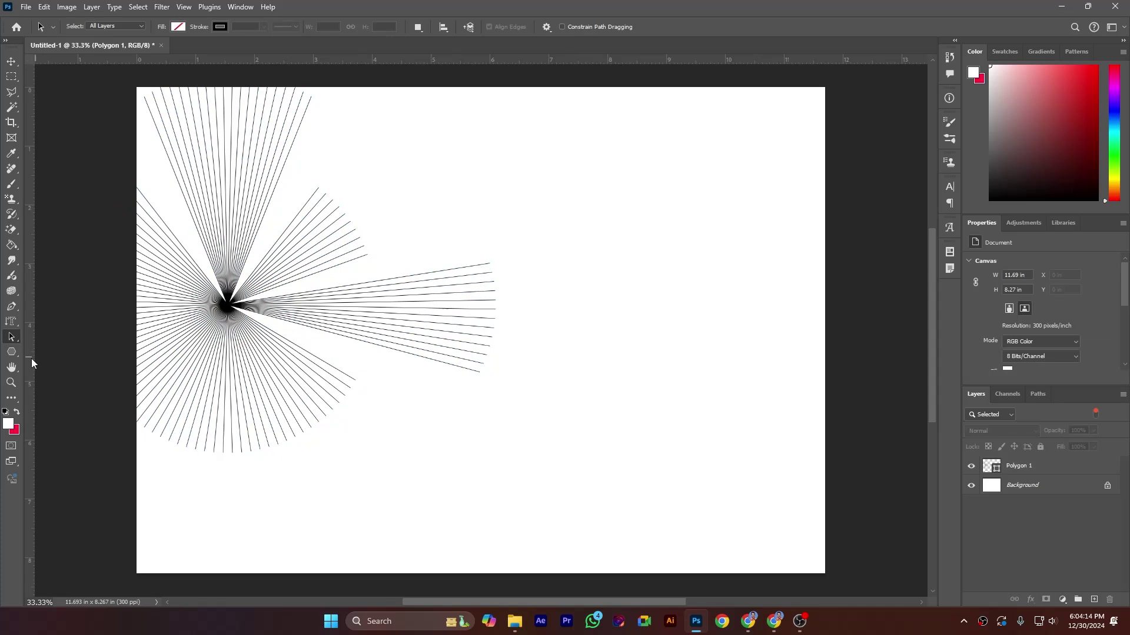
Step: Draw a Flowers-set custom shape right of the lines, then nudge it left and up
{"action": "left_click", "coordinate": [9, 355]}
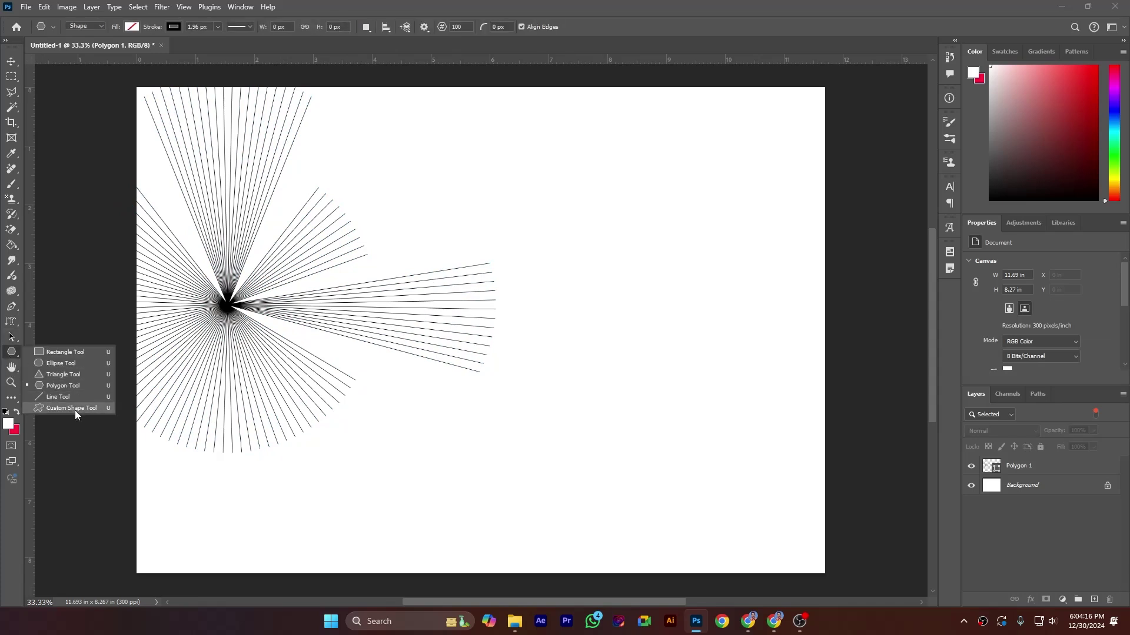
{"action": "left_click", "coordinate": [75, 409]}
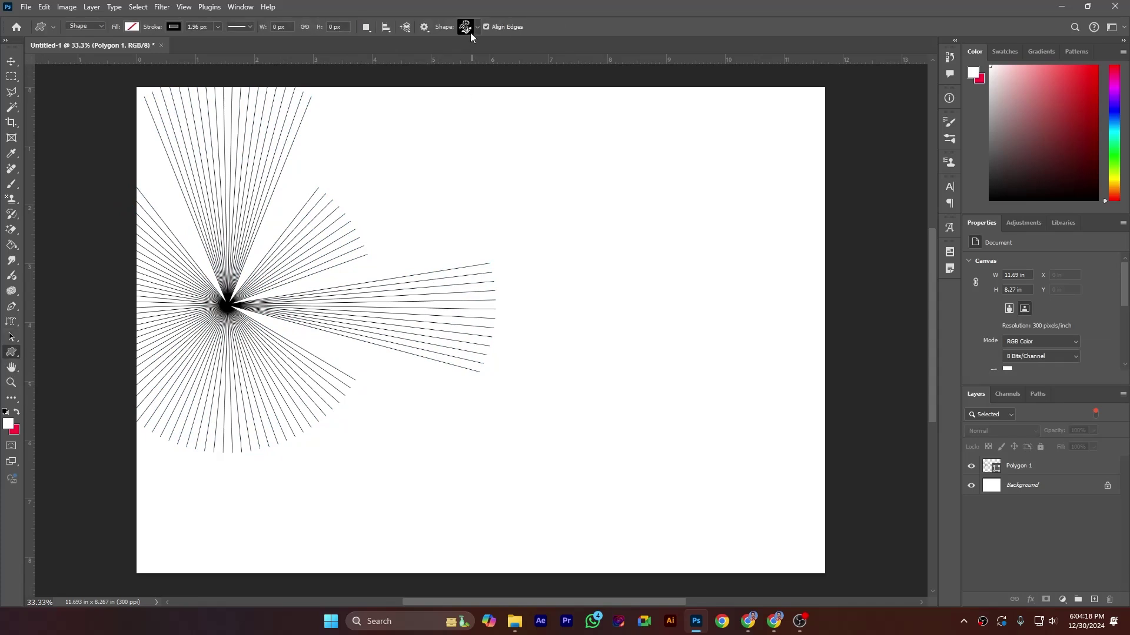
{"action": "left_click", "coordinate": [468, 28]}
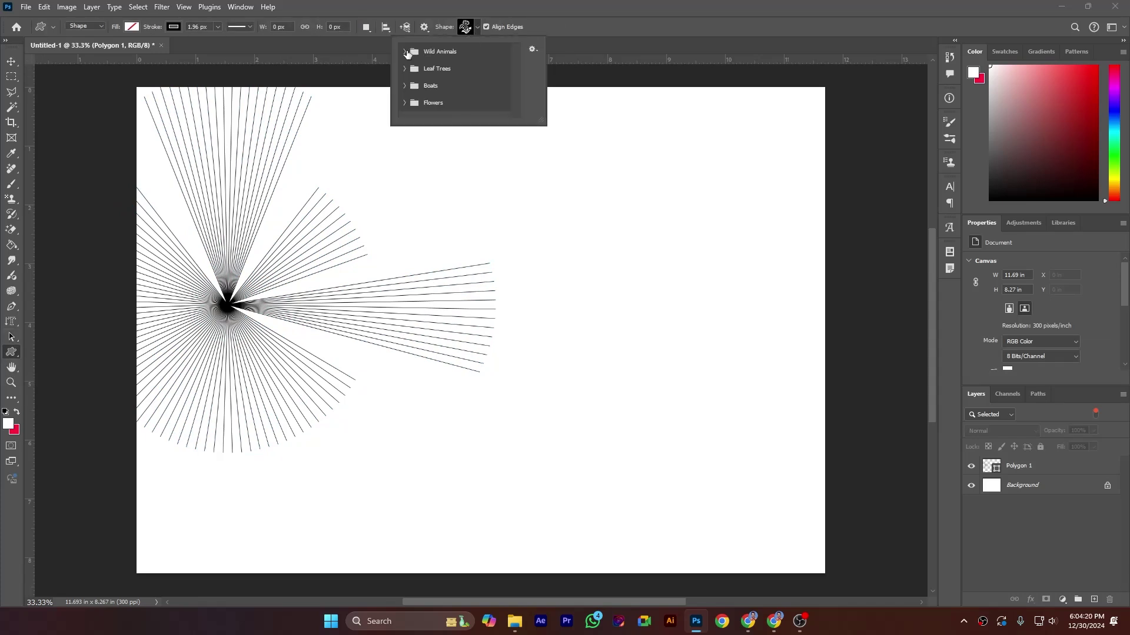
{"action": "left_click", "coordinate": [571, 142]}
{"action": "mouse_move", "coordinate": [625, 219]}
{"action": "left_mouse_down"}
{"action": "mouse_move", "coordinate": [763, 462]}
{"action": "mouse_move", "coordinate": [776, 458]}
{"action": "left_mouse_up"}
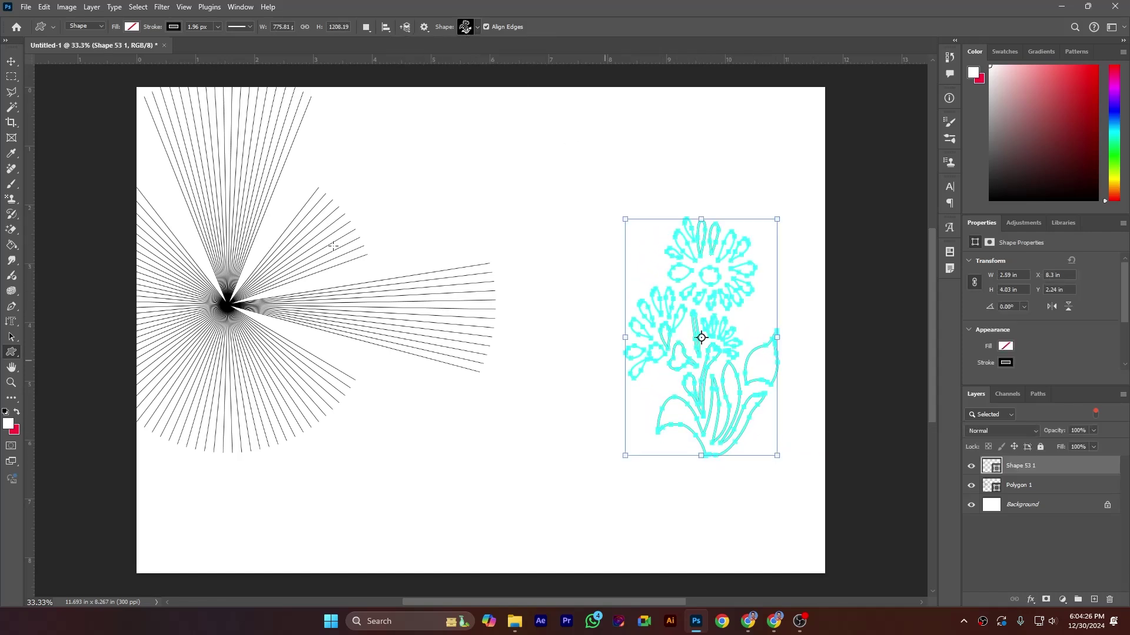
{"action": "key", "text": "v"}
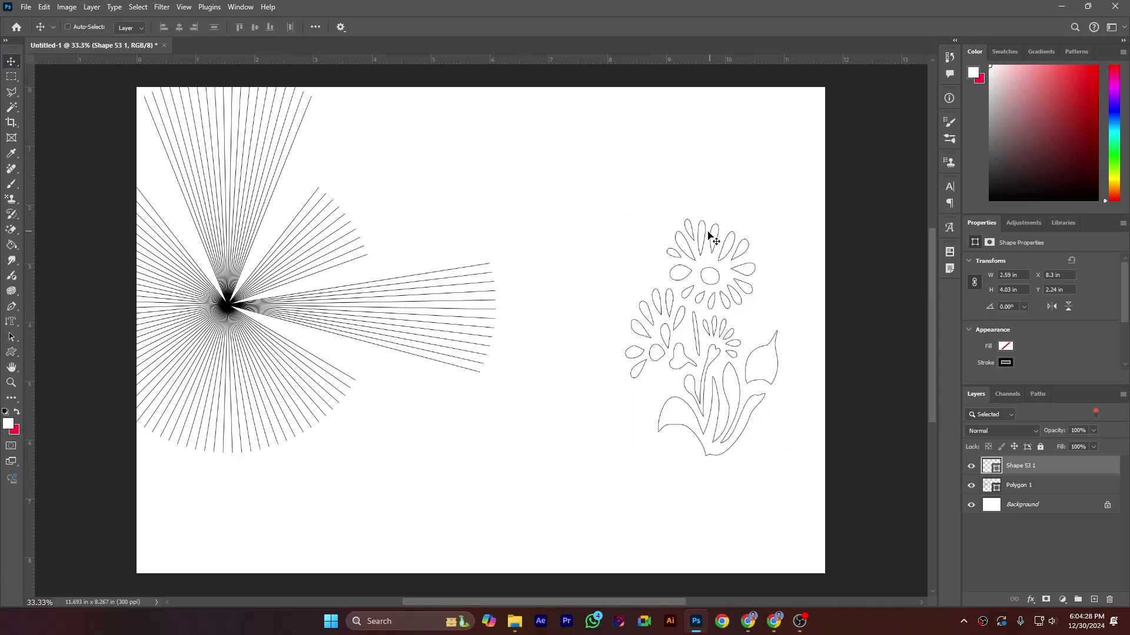
{"action": "left_click_drag", "start_coordinate": [695, 237], "coordinate": [636, 230]}
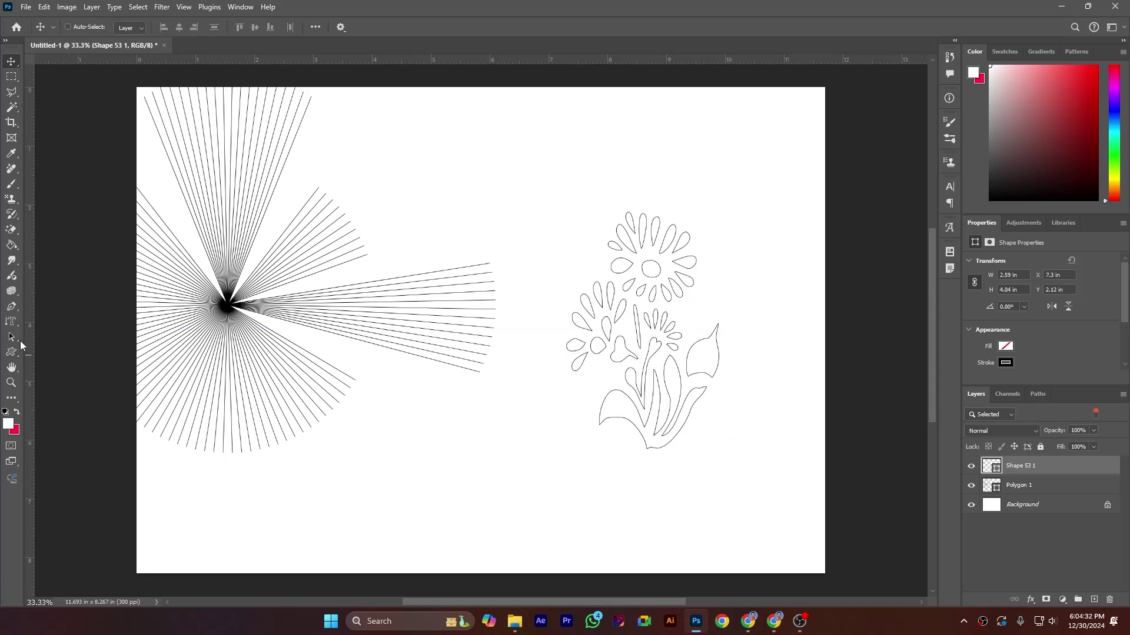
{"action": "right_click", "coordinate": [13, 339]}
{"action": "left_click", "coordinate": [53, 337]}
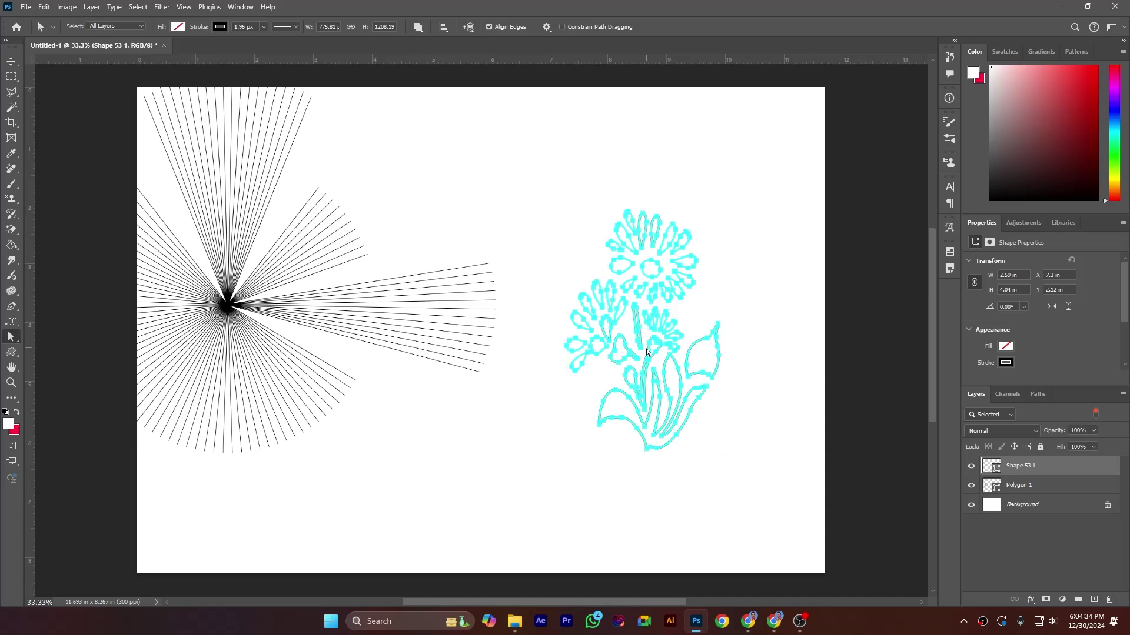
{"action": "mouse_move", "coordinate": [561, 178]}
{"action": "left_mouse_down"}
{"action": "mouse_move", "coordinate": [733, 309]}
{"action": "mouse_move", "coordinate": [725, 312]}
{"action": "left_mouse_up"}
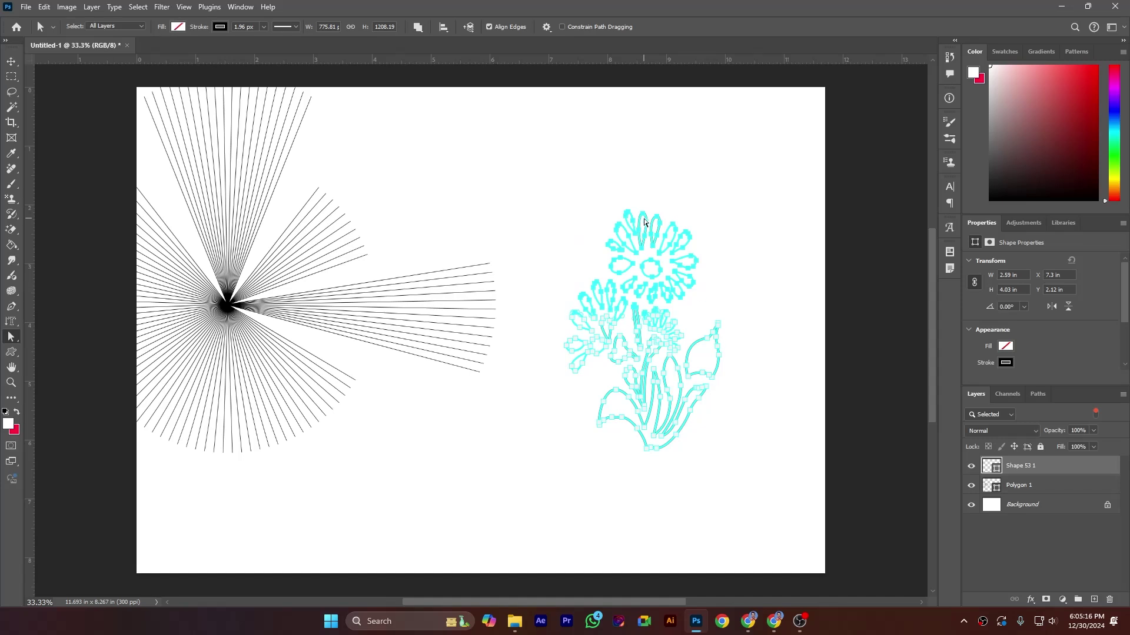
{"action": "left_click_drag", "start_coordinate": [644, 222], "coordinate": [644, 162]}
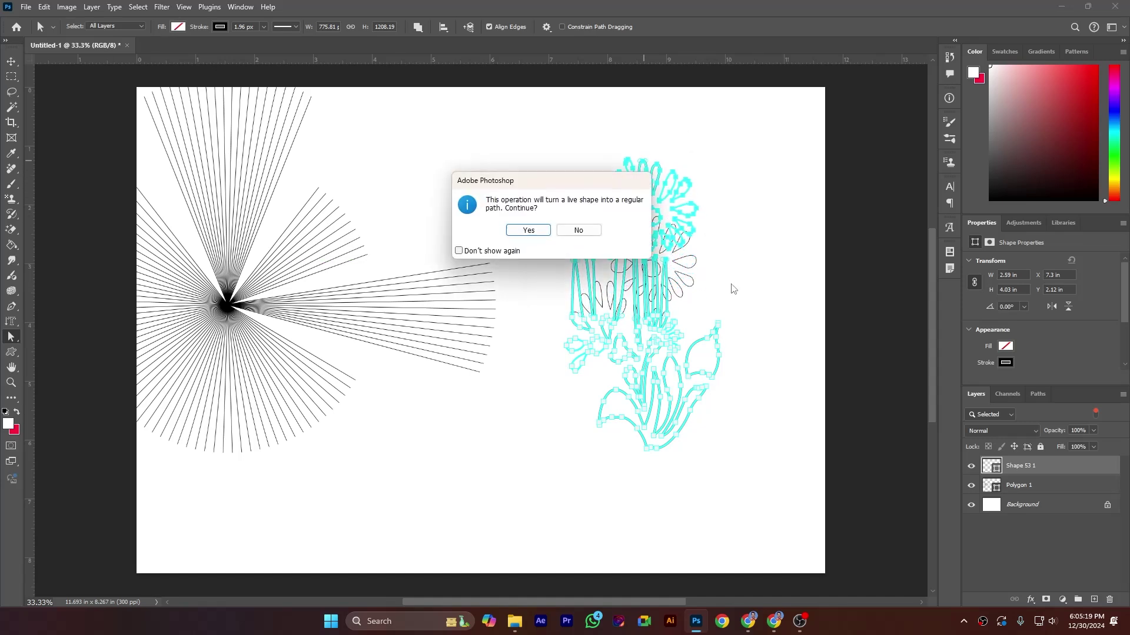
{"action": "left_click", "coordinate": [527, 231]}
{"action": "key", "text": "ctrl+z"}
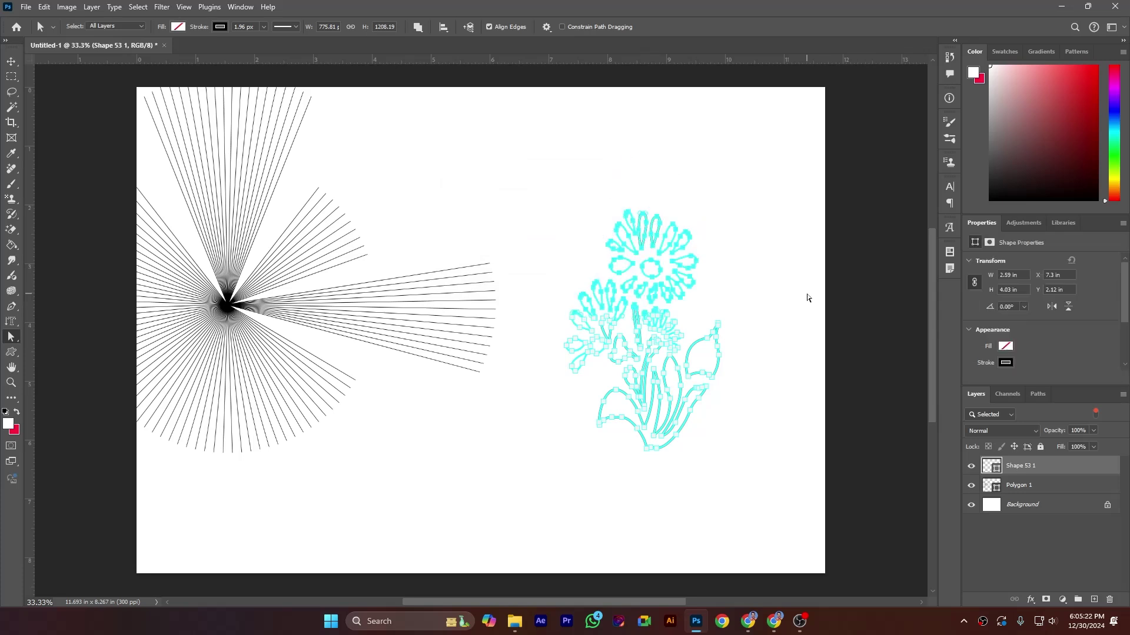
{"action": "left_click", "coordinate": [768, 294]}
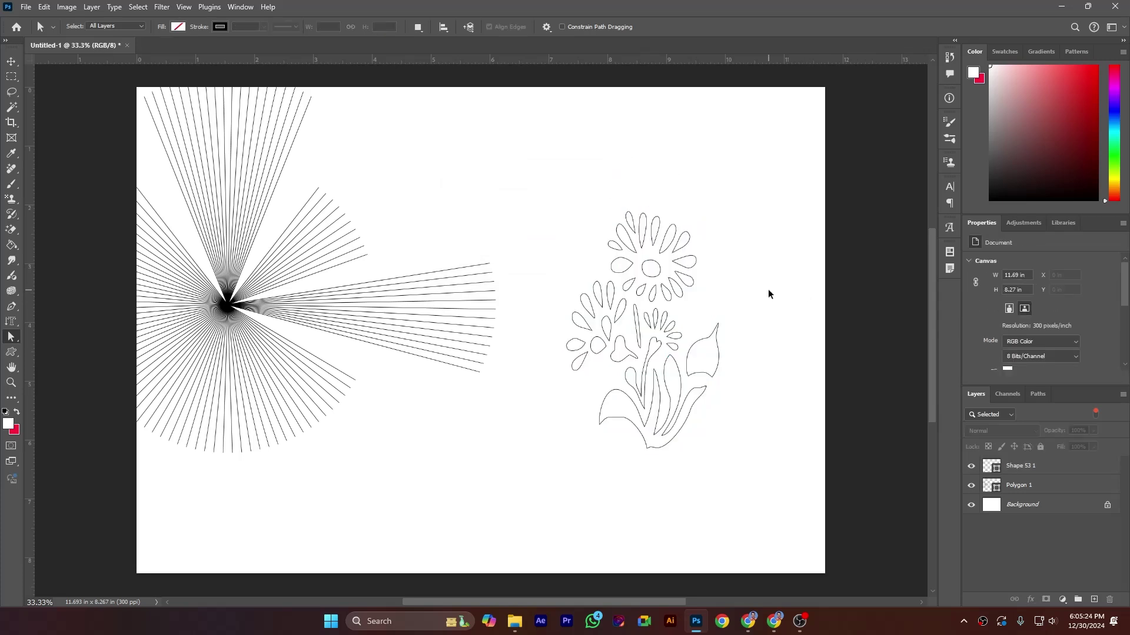
{"action": "key", "text": "ctrl+plus"}
{"action": "scroll", "coordinate": [260, 264], "scroll_direction": "right", "scroll_amount": 5}
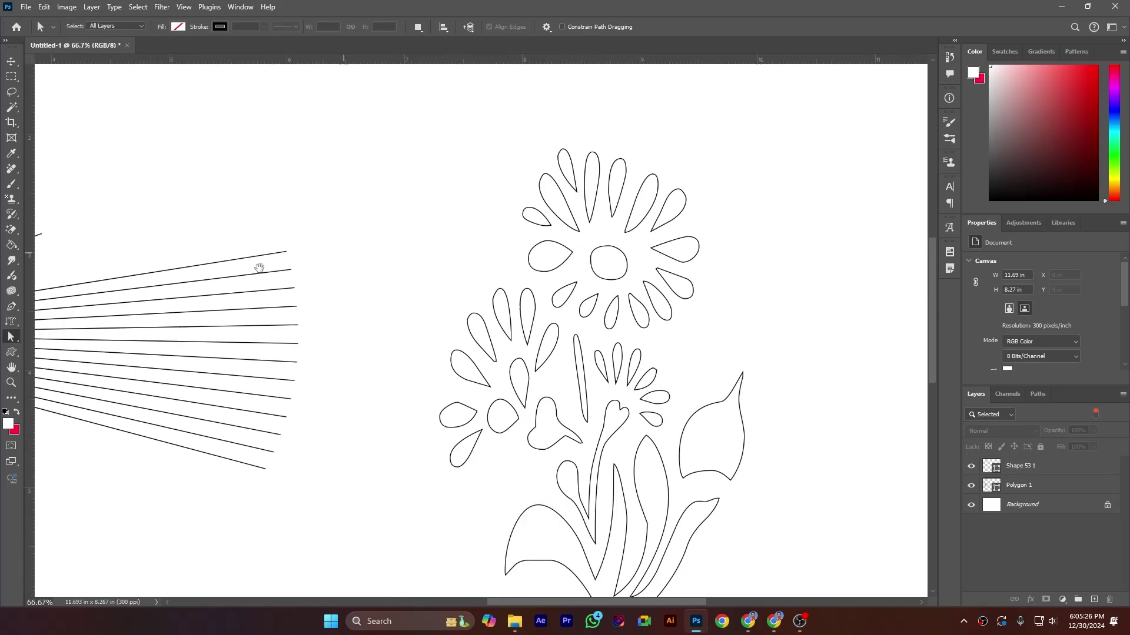
{"action": "scroll", "coordinate": [207, 260], "scroll_direction": "up", "scroll_amount": 2}
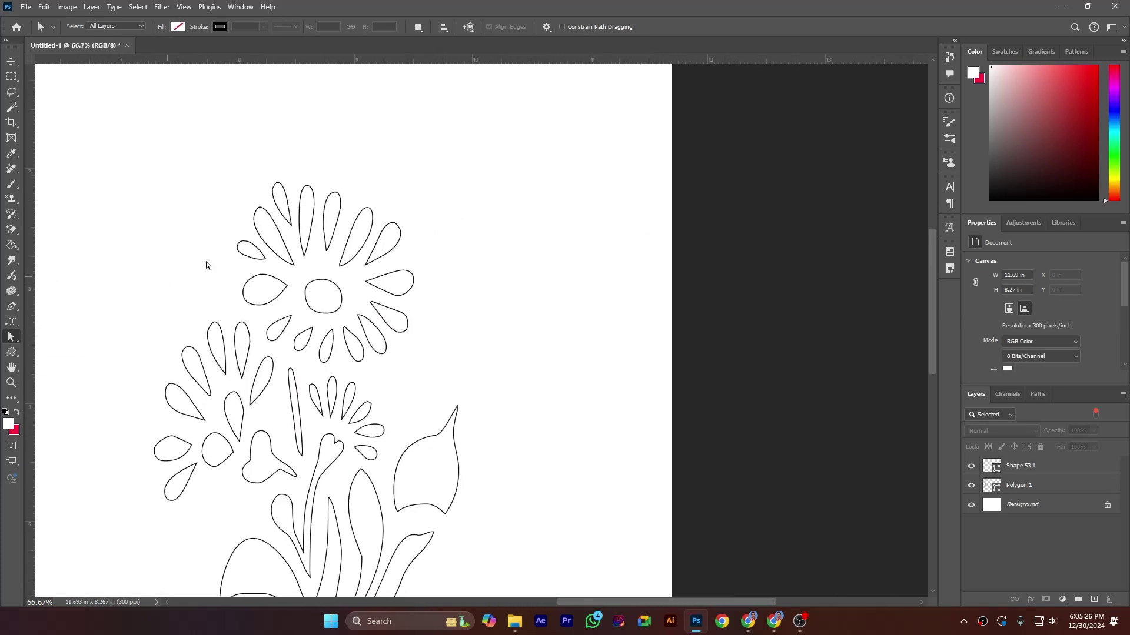
Step: Drag the flower's top petal anchor upward, convert to a path, and reshape its curve
{"action": "left_click", "coordinate": [314, 221]}
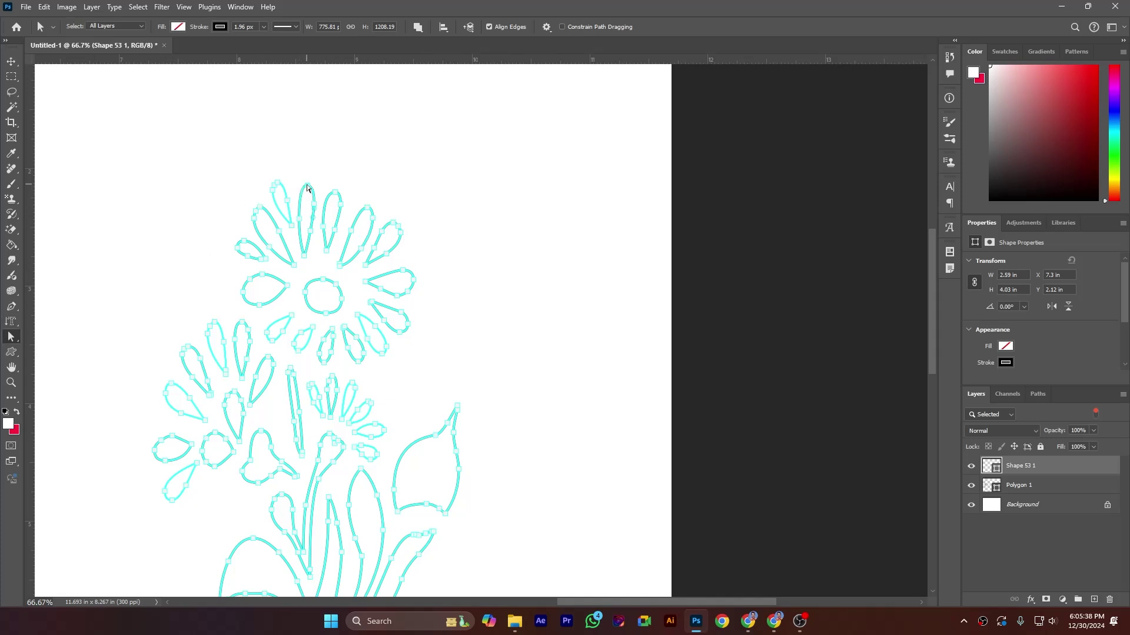
{"action": "left_click_drag", "start_coordinate": [307, 188], "coordinate": [308, 158]}
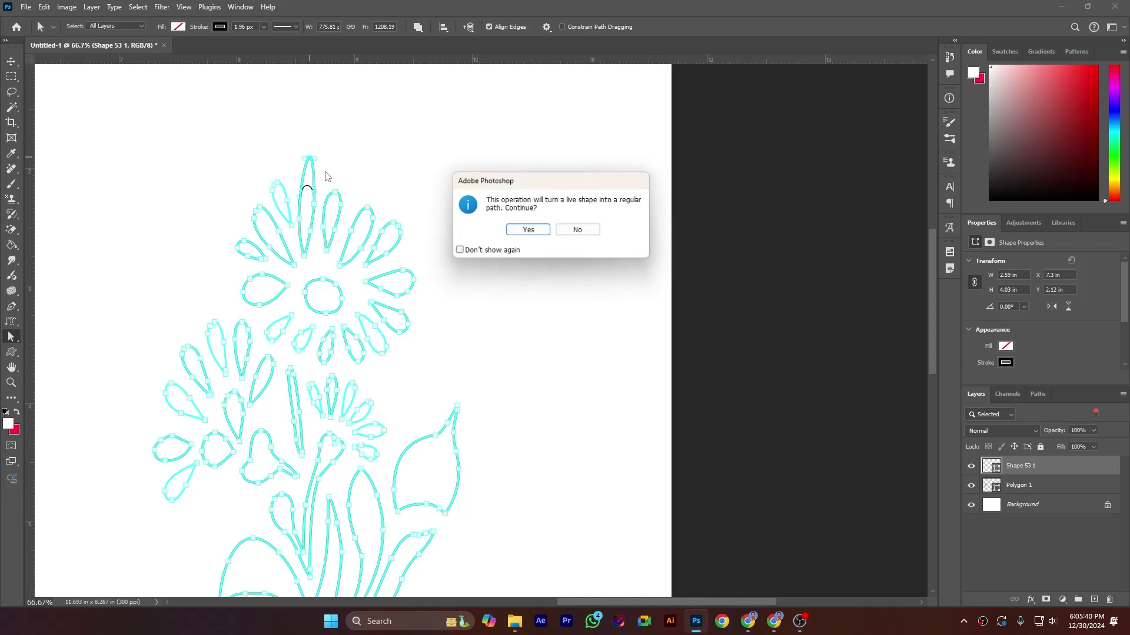
{"action": "left_click", "coordinate": [529, 231]}
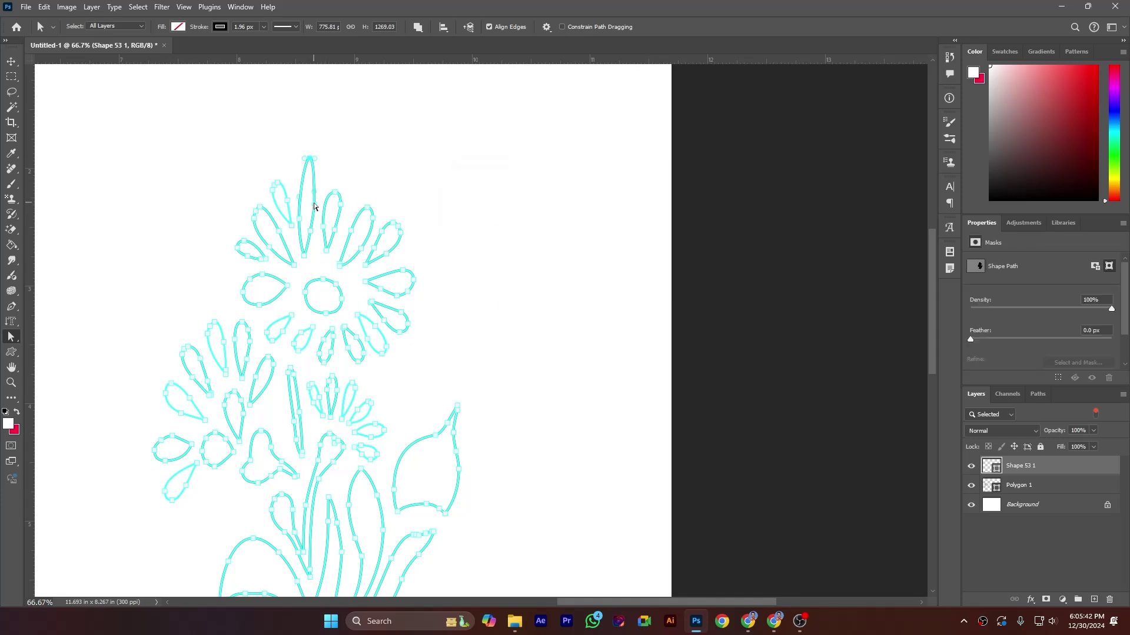
{"action": "left_click_drag", "start_coordinate": [314, 206], "coordinate": [300, 221]}
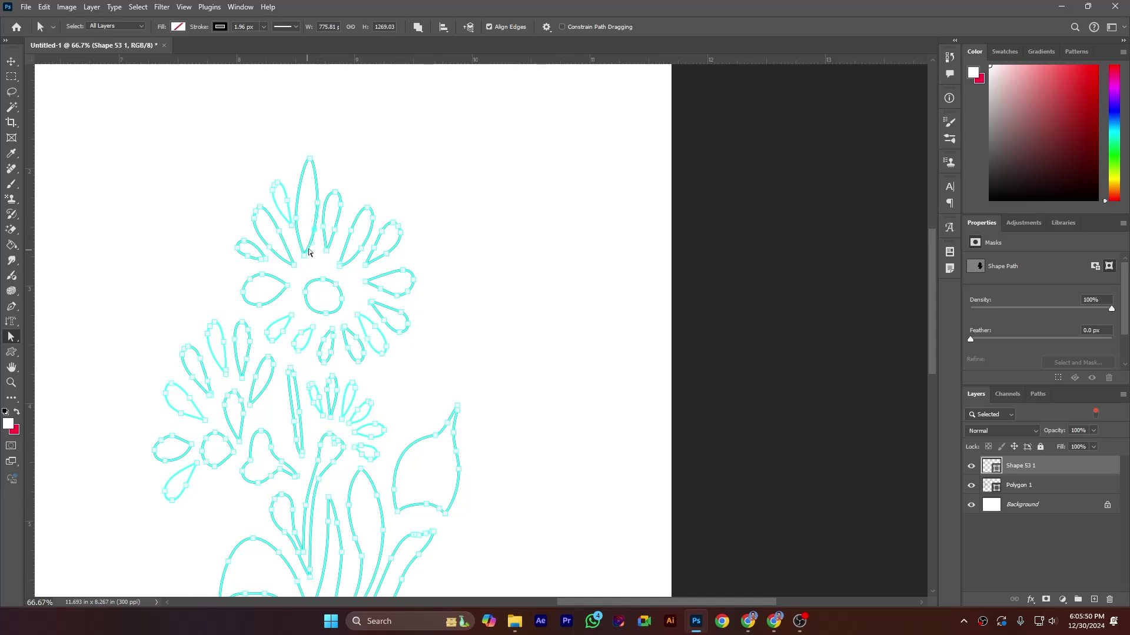
Step: Undo the two earlier petal edits and turn on Constrain Path Dragging
{"action": "key", "text": "ctrl+z"}
{"action": "key", "text": "ctrl+z"}
{"action": "key", "text": "ctrl+z"}
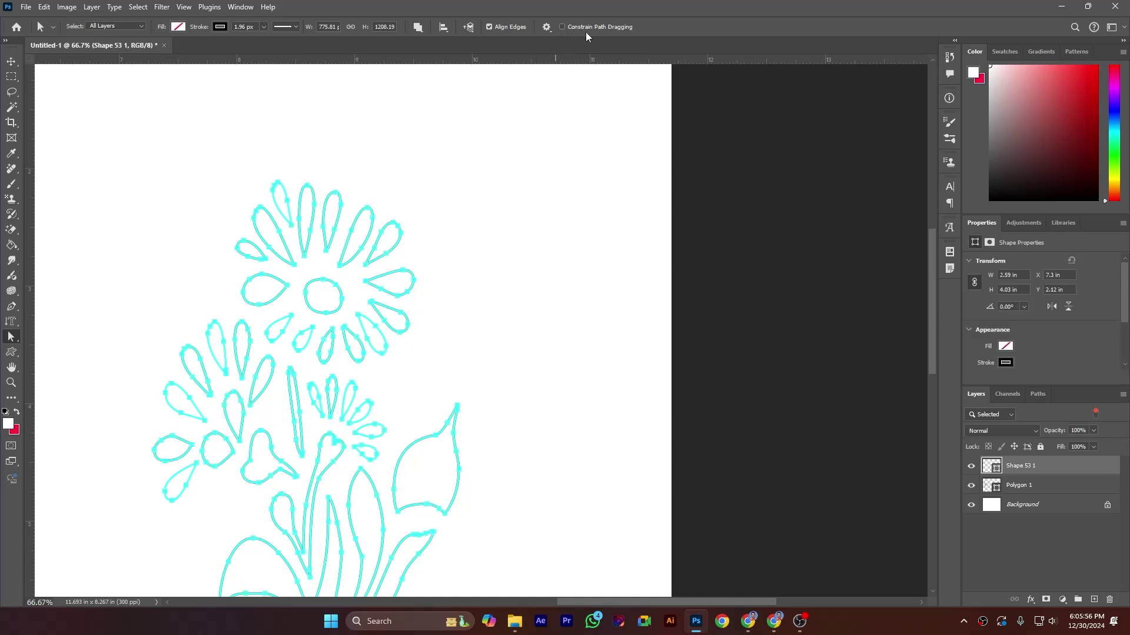
{"action": "left_click", "coordinate": [564, 27]}
Step: Pull the top petal's tip straight up into a tall, narrow spike
{"action": "left_click_drag", "start_coordinate": [310, 189], "coordinate": [308, 184]}
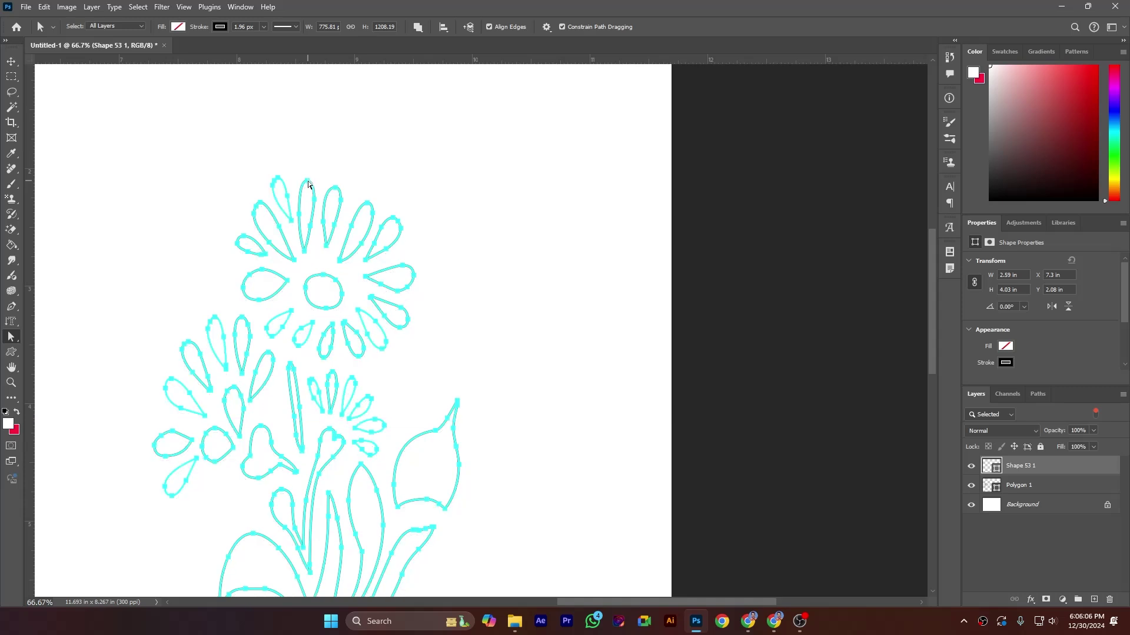
{"action": "left_click", "coordinate": [308, 184]}
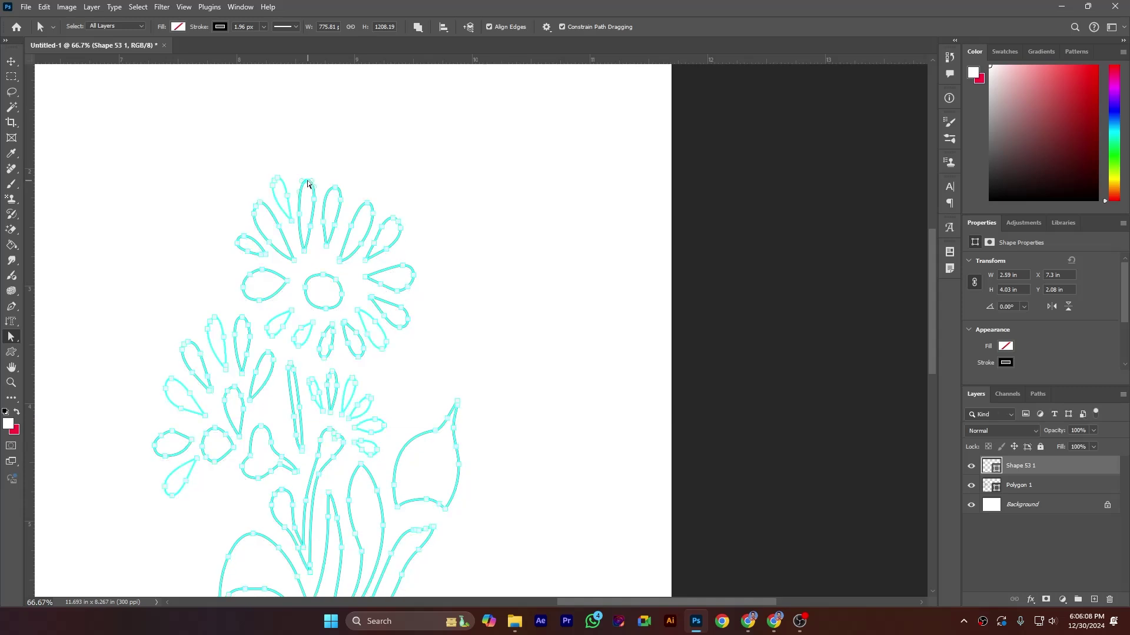
{"action": "left_click_drag", "start_coordinate": [308, 184], "coordinate": [308, 162]}
{"action": "key", "text": "Return"}
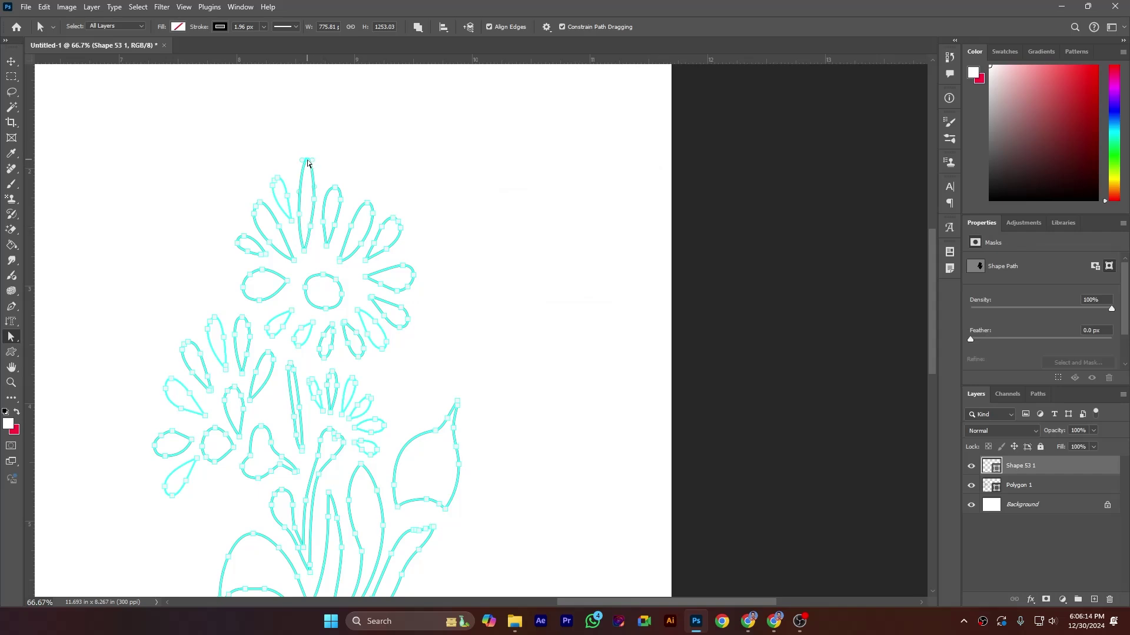
{"action": "left_click_drag", "start_coordinate": [308, 163], "coordinate": [308, 135]}
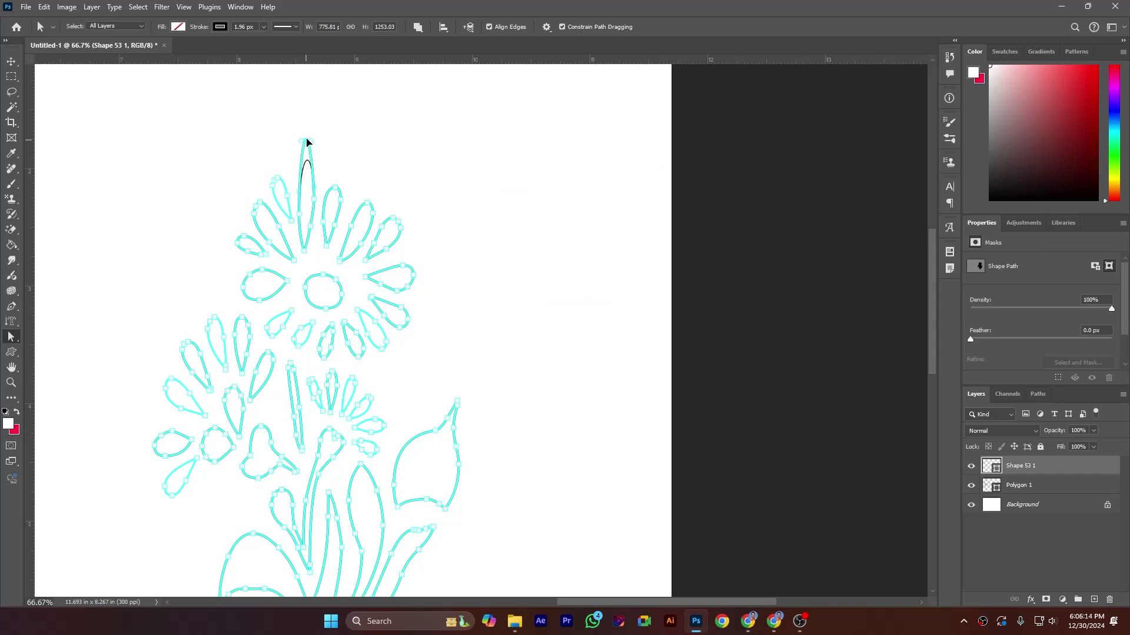
Step: Zoom out and hide the Shape 53 1 and Polygon 1 layers
{"action": "left_click", "coordinate": [440, 183]}
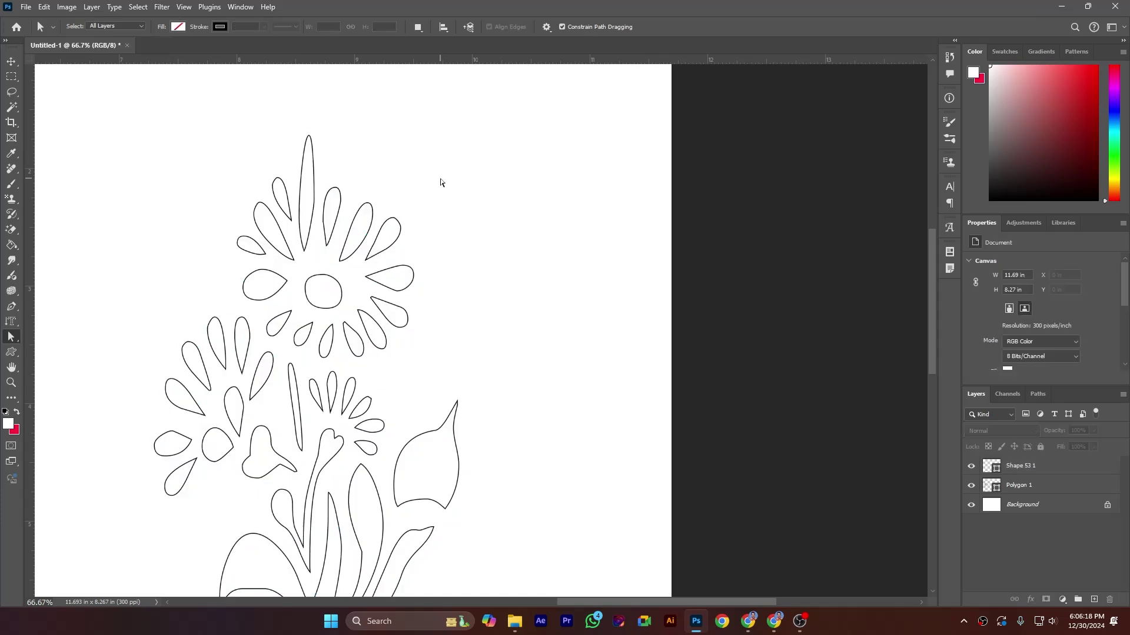
{"action": "key", "text": "ctrl+minus"}
{"action": "key", "text": "ctrl+minus"}
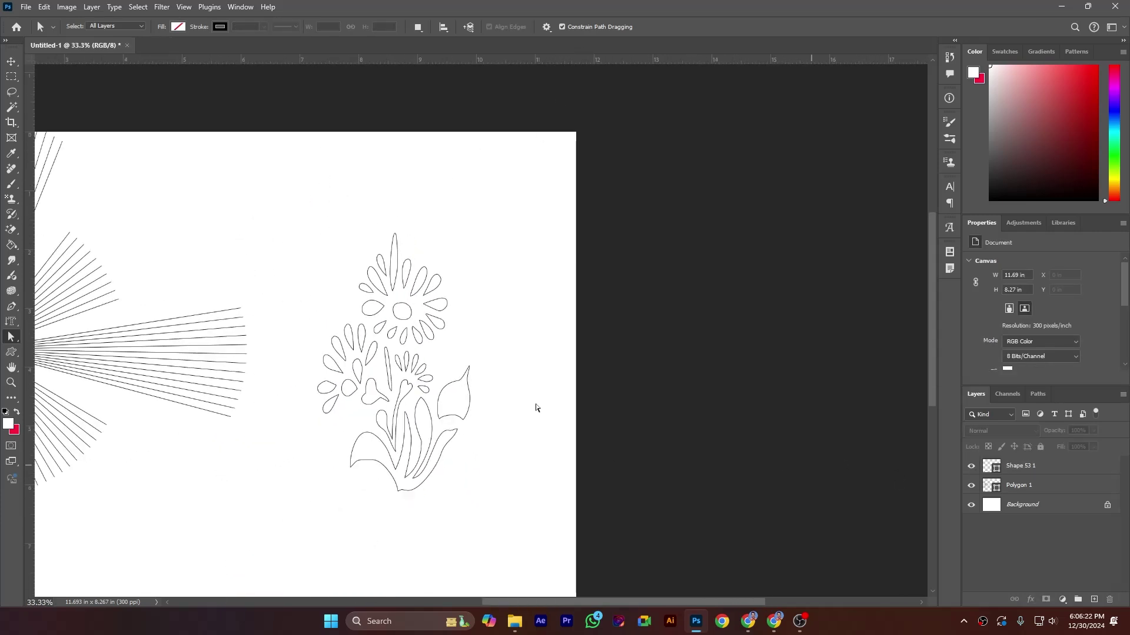
{"action": "left_click", "coordinate": [972, 465]}
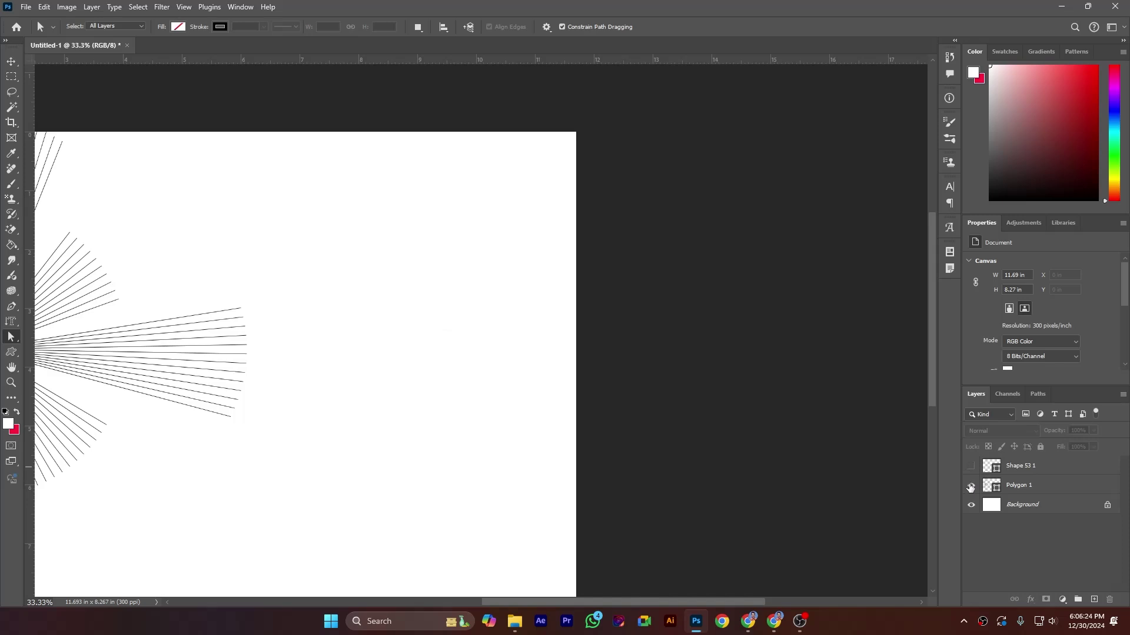
{"action": "left_click", "coordinate": [971, 485]}
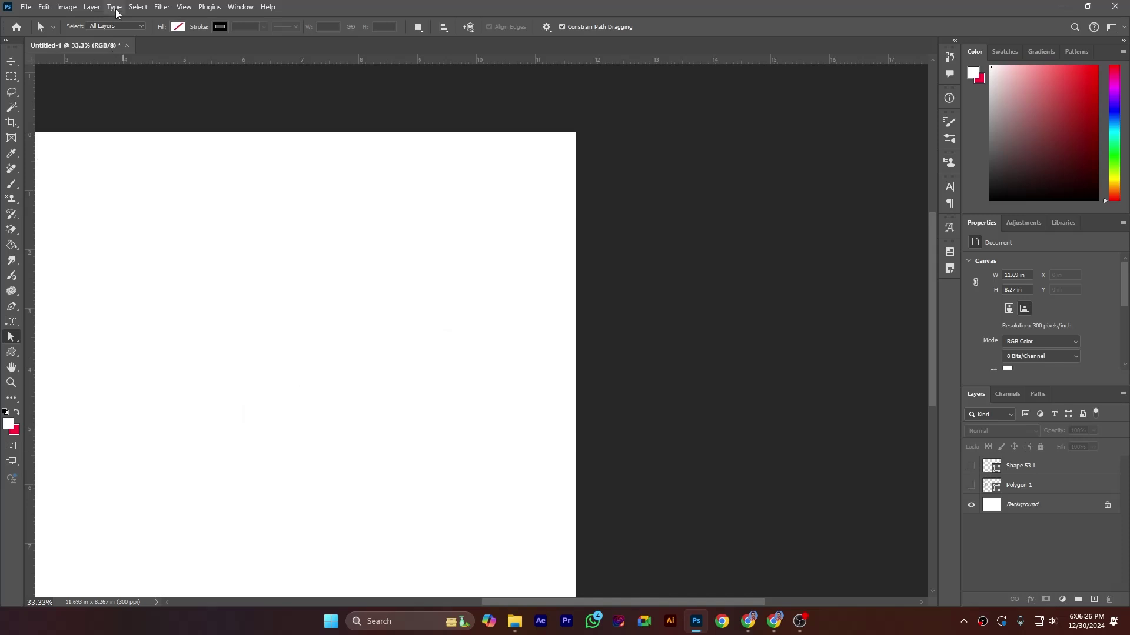
{"action": "key", "text": "t"}
Step: Set horizontal type to 300 pt and start a text entry on the canvas
{"action": "right_click", "coordinate": [11, 321]}
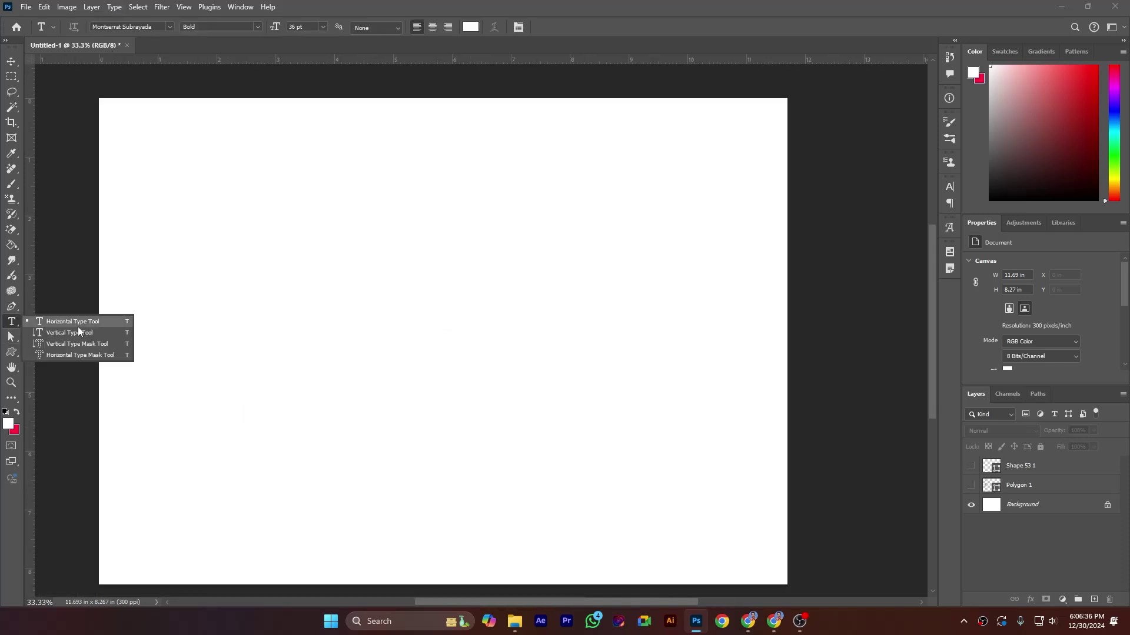
{"action": "left_click", "coordinate": [79, 323]}
{"action": "left_click", "coordinate": [322, 27]}
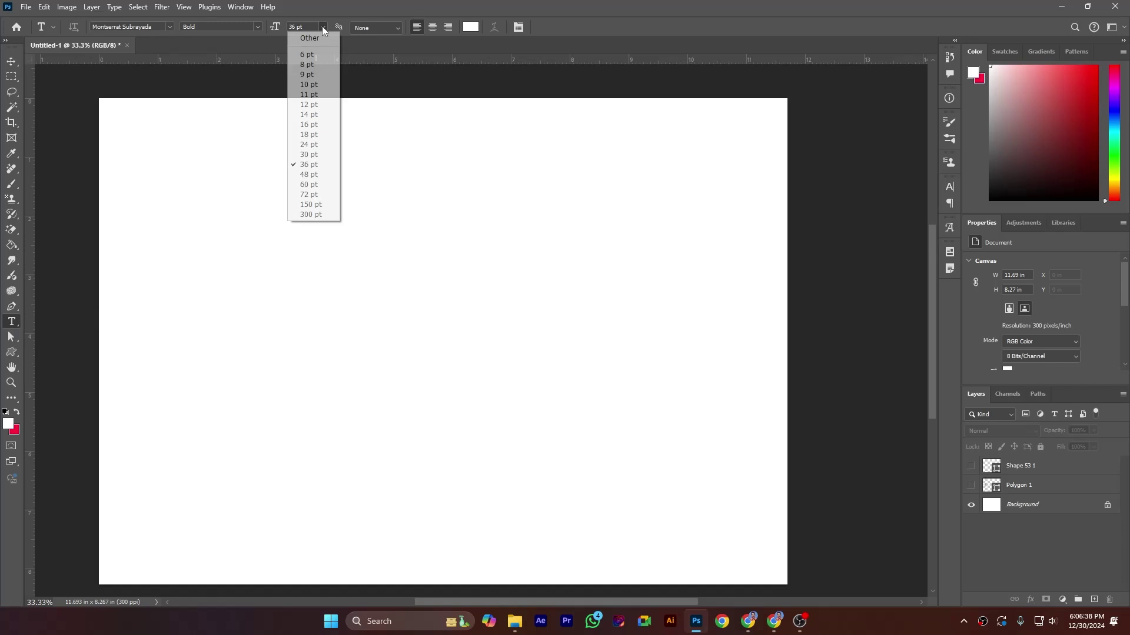
{"action": "left_click", "coordinate": [309, 215]}
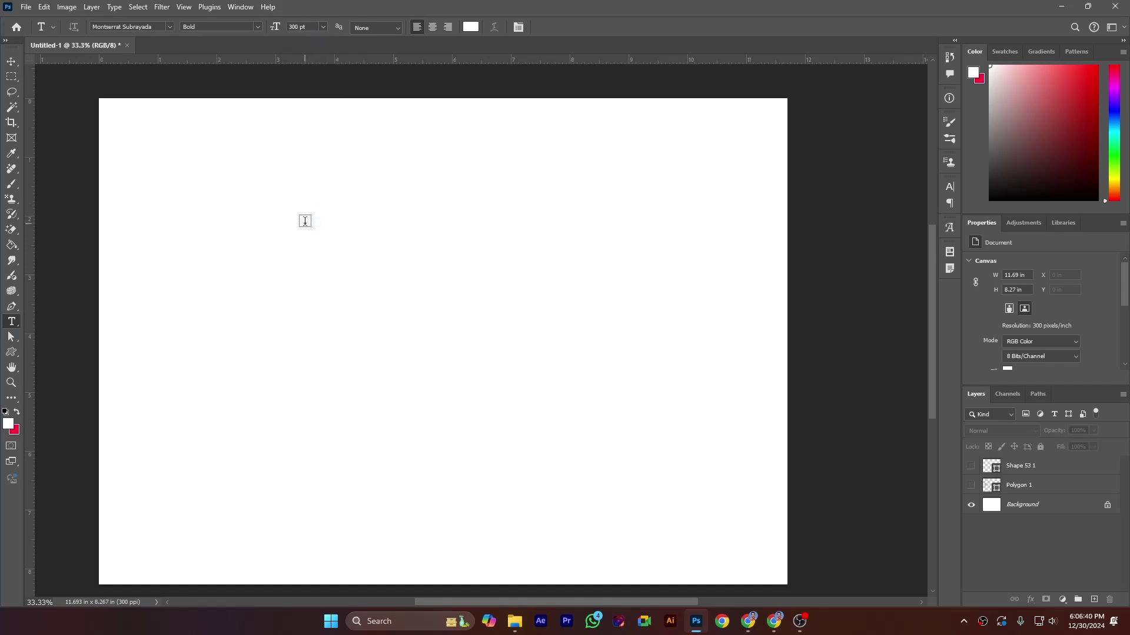
{"action": "left_click", "coordinate": [289, 255]}
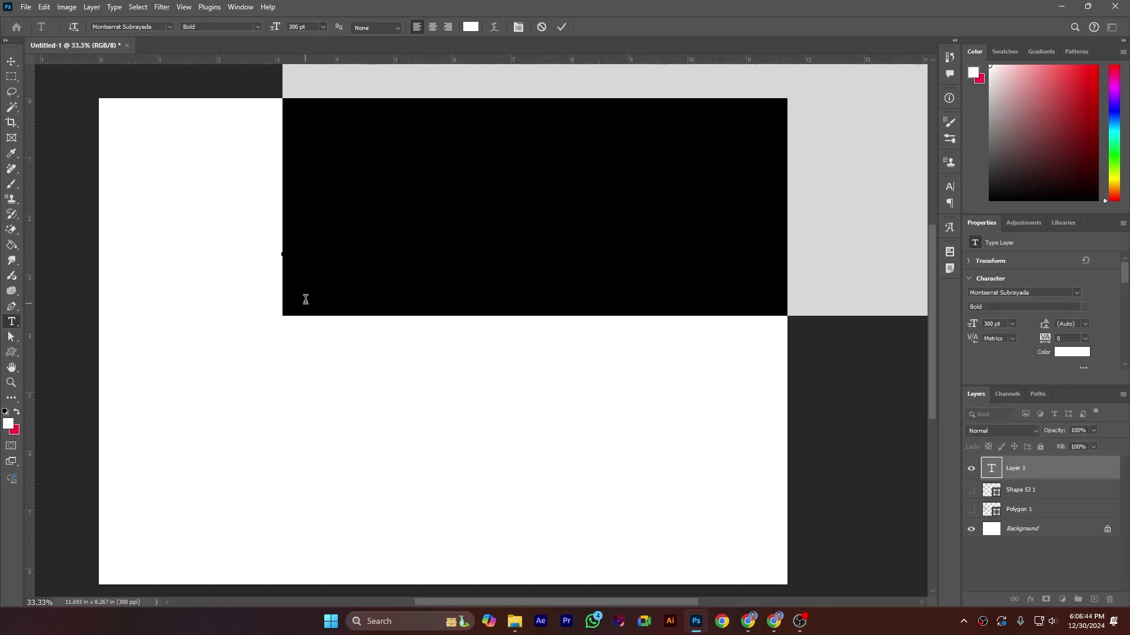
{"action": "scroll", "coordinate": [306, 297], "scroll_direction": "up", "scroll_amount": 2}
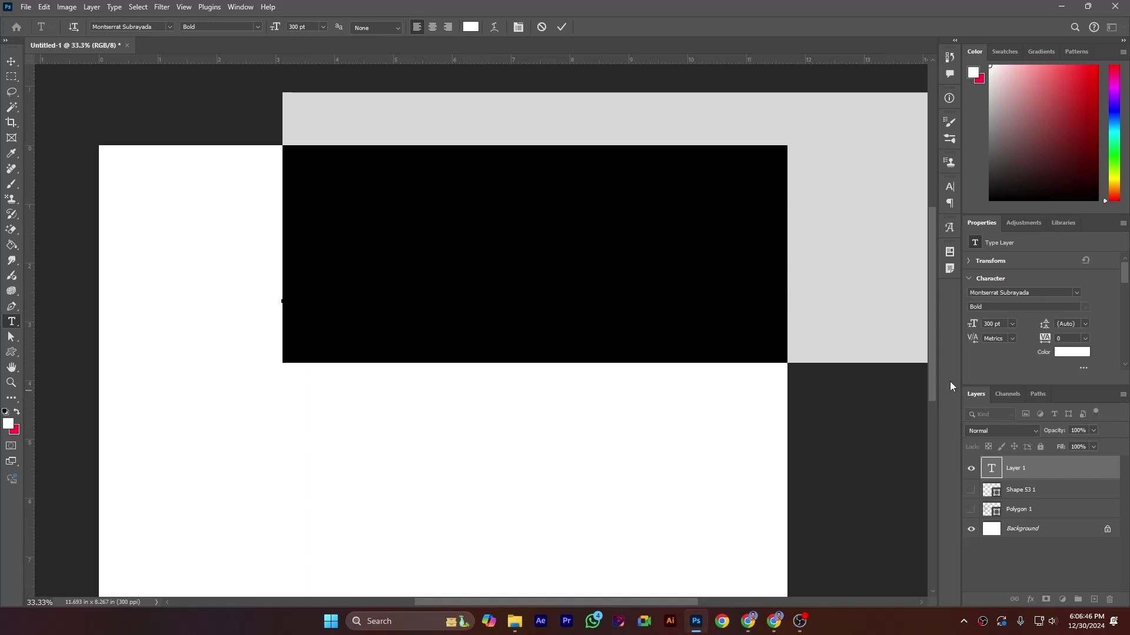
Step: Change the text colour to dark green (#195a00)
{"action": "left_click", "coordinate": [1068, 352]}
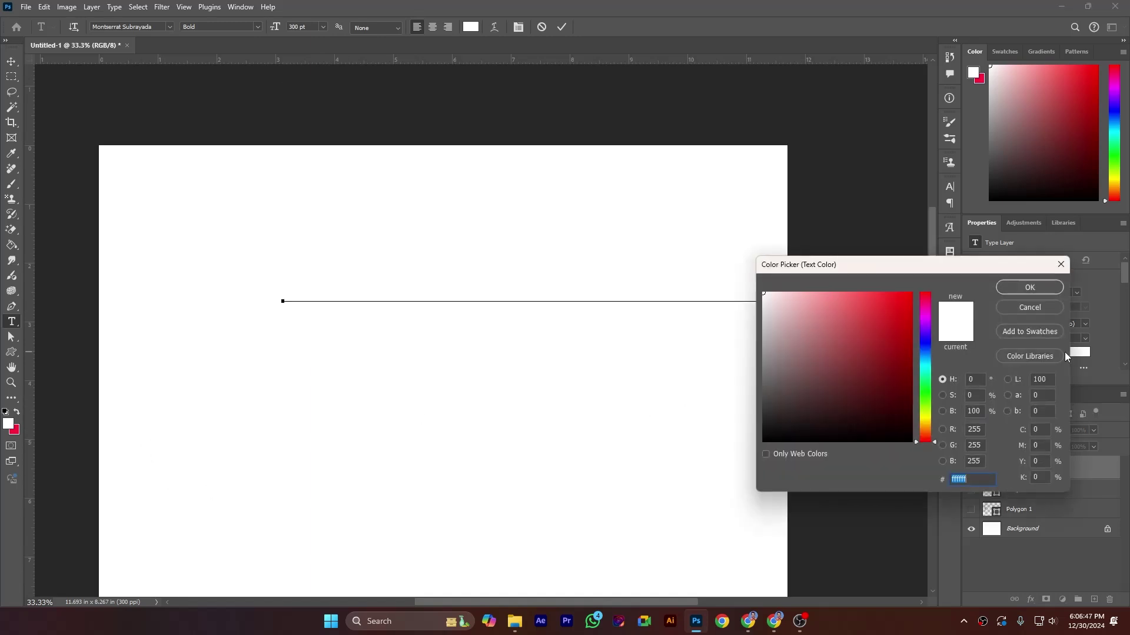
{"action": "left_click", "coordinate": [929, 399]}
{"action": "left_click", "coordinate": [895, 348]}
{"action": "left_click_drag", "start_coordinate": [919, 377], "coordinate": [911, 390]}
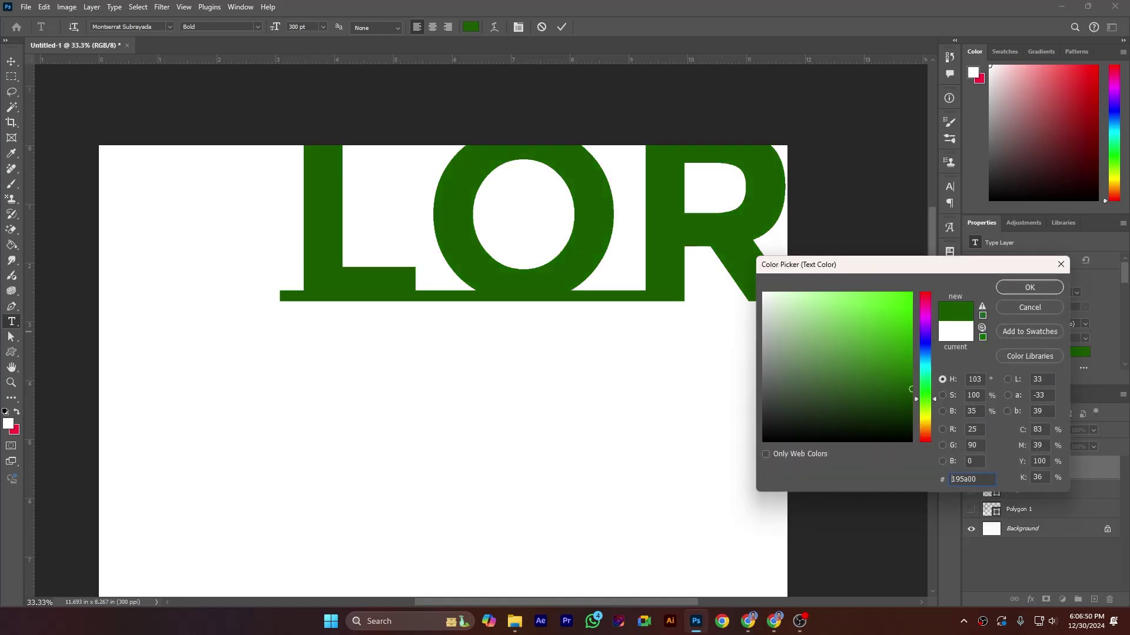
{"action": "left_click", "coordinate": [1024, 289]}
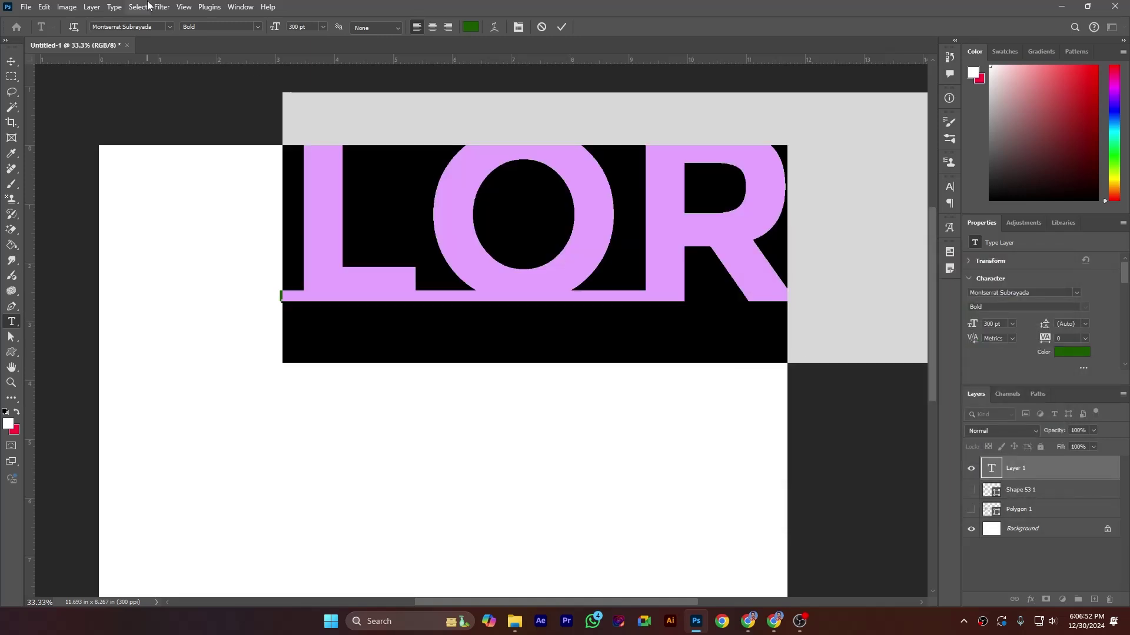
{"action": "left_click", "coordinate": [170, 27]}
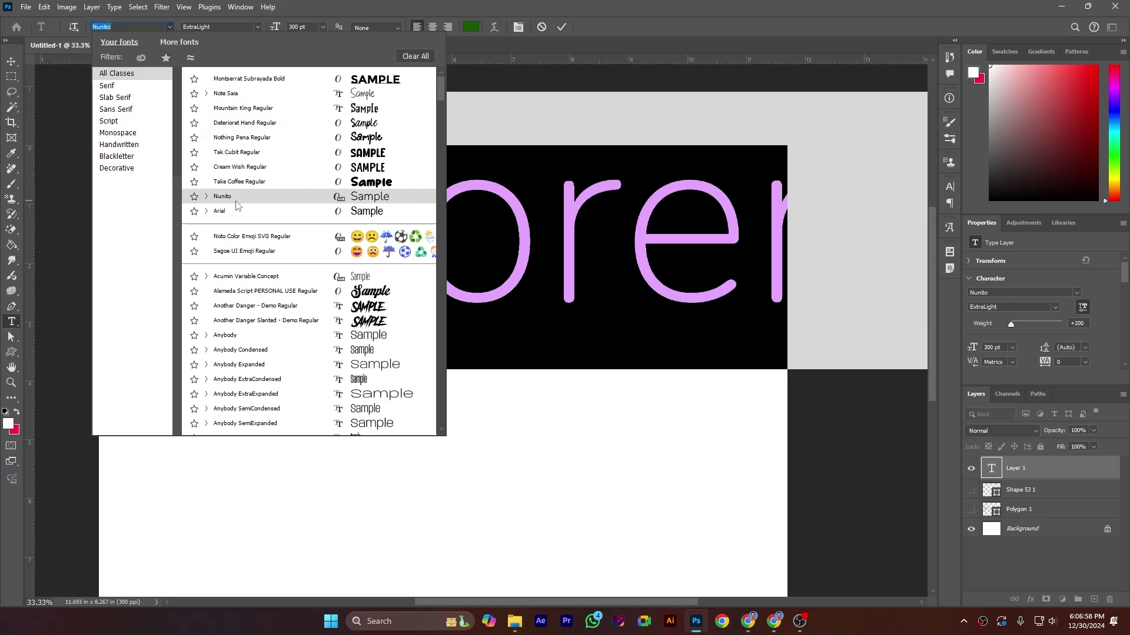
Step: Set the text to Anybody Bold and move it down and to the left
{"action": "left_click", "coordinate": [242, 337]}
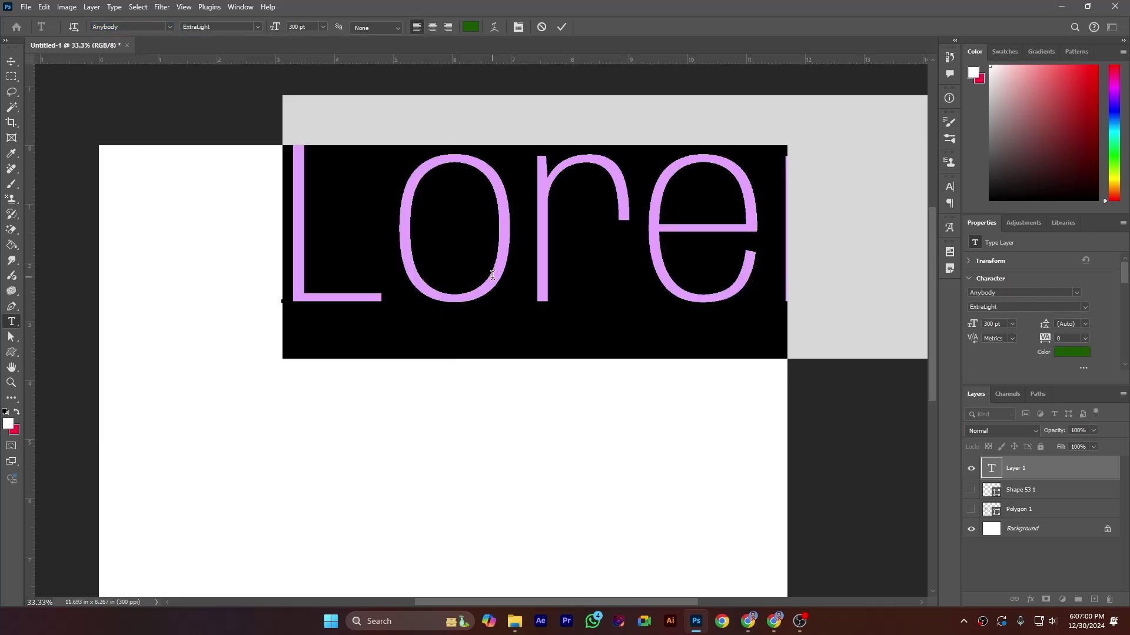
{"action": "left_click", "coordinate": [253, 27]}
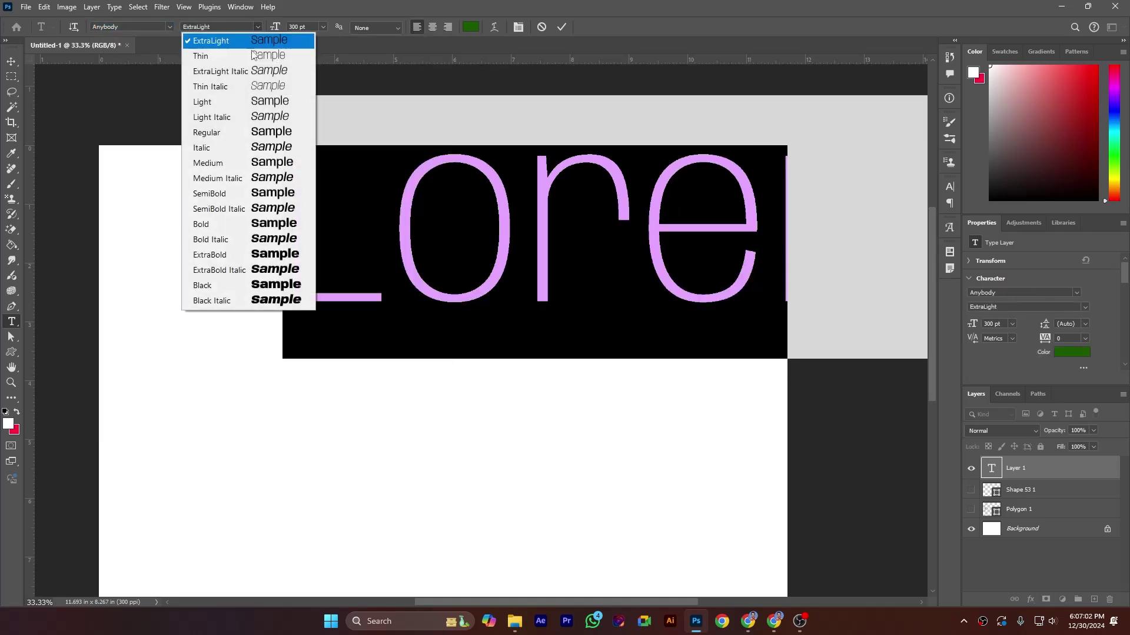
{"action": "left_click", "coordinate": [253, 221]}
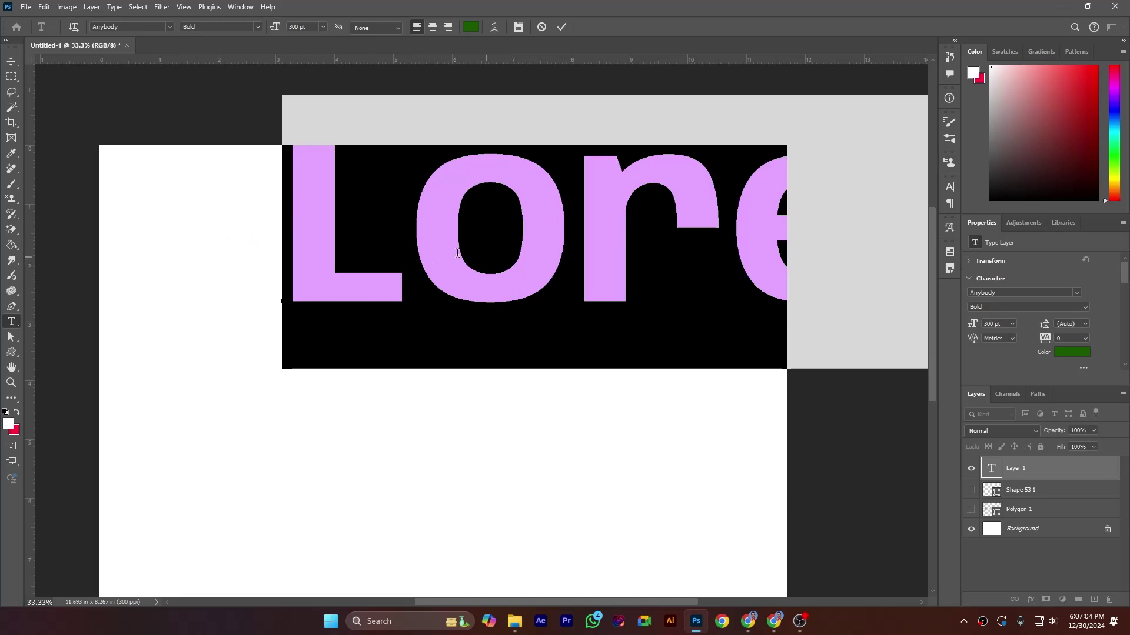
{"action": "left_click", "coordinate": [11, 61]}
{"action": "mouse_move", "coordinate": [446, 225]}
{"action": "left_mouse_down"}
{"action": "mouse_move", "coordinate": [337, 340]}
{"action": "mouse_move", "coordinate": [310, 340]}
{"action": "left_mouse_up"}
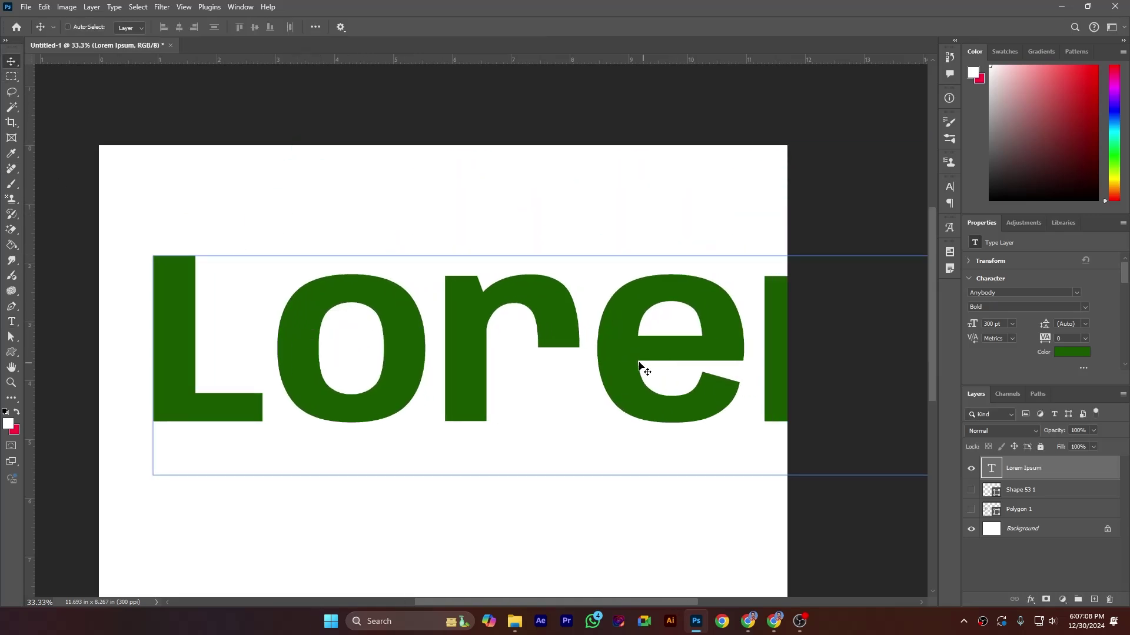
Step: Delete the letters after 'Lor' and commit the text edit
{"action": "double_click", "coordinate": [602, 358]}
{"action": "left_click", "coordinate": [597, 340]}
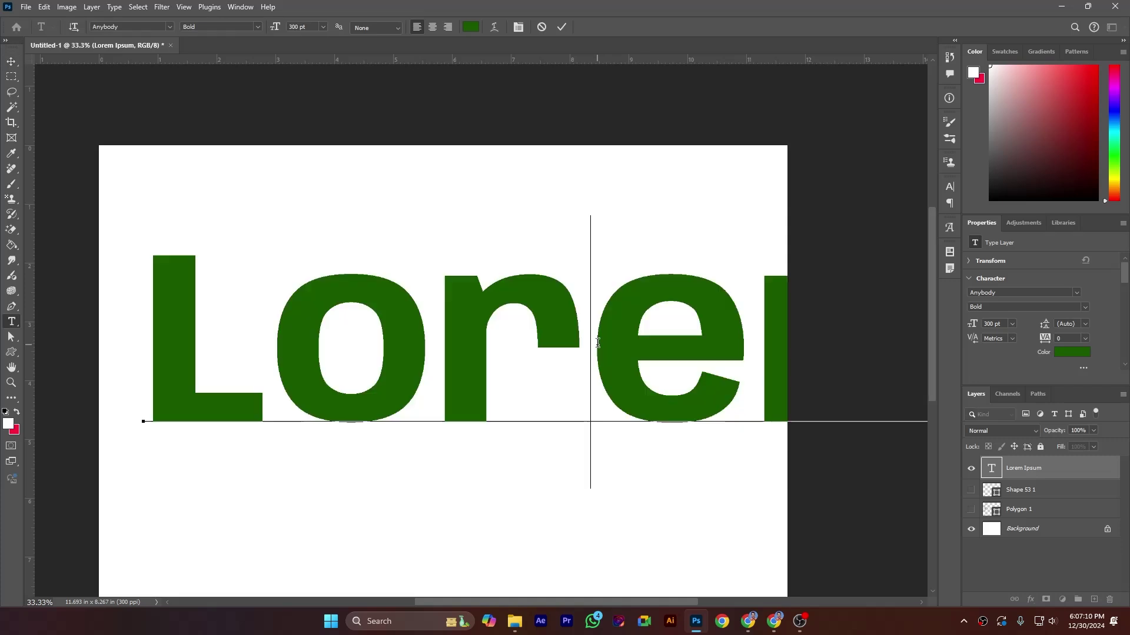
{"action": "left_click_drag", "start_coordinate": [597, 341], "coordinate": [992, 308]}
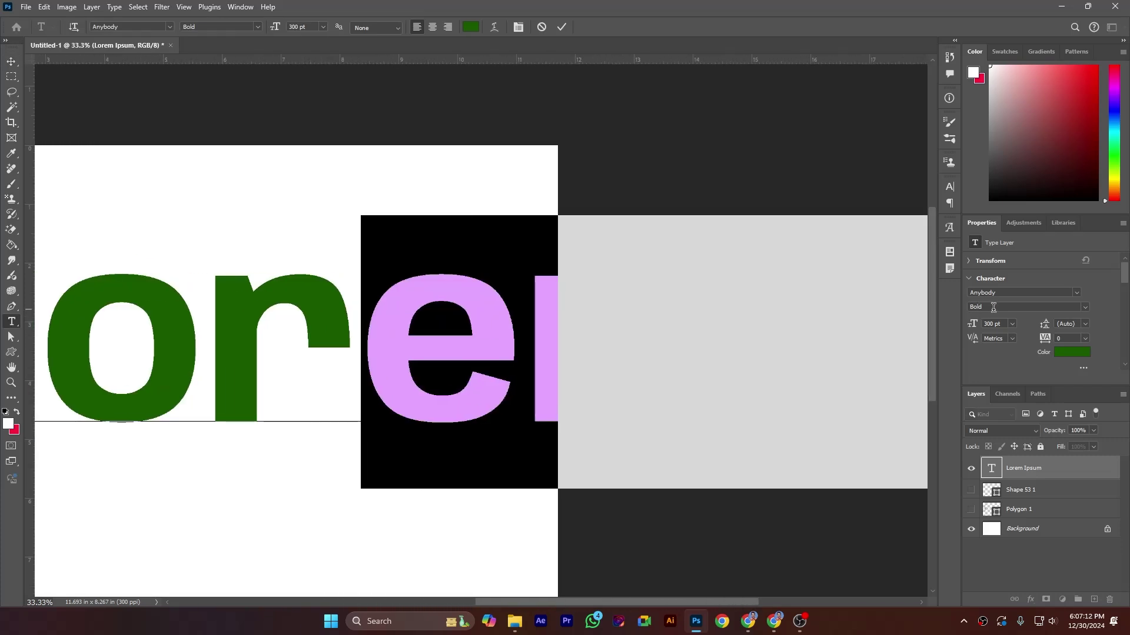
{"action": "key", "text": "Delete"}
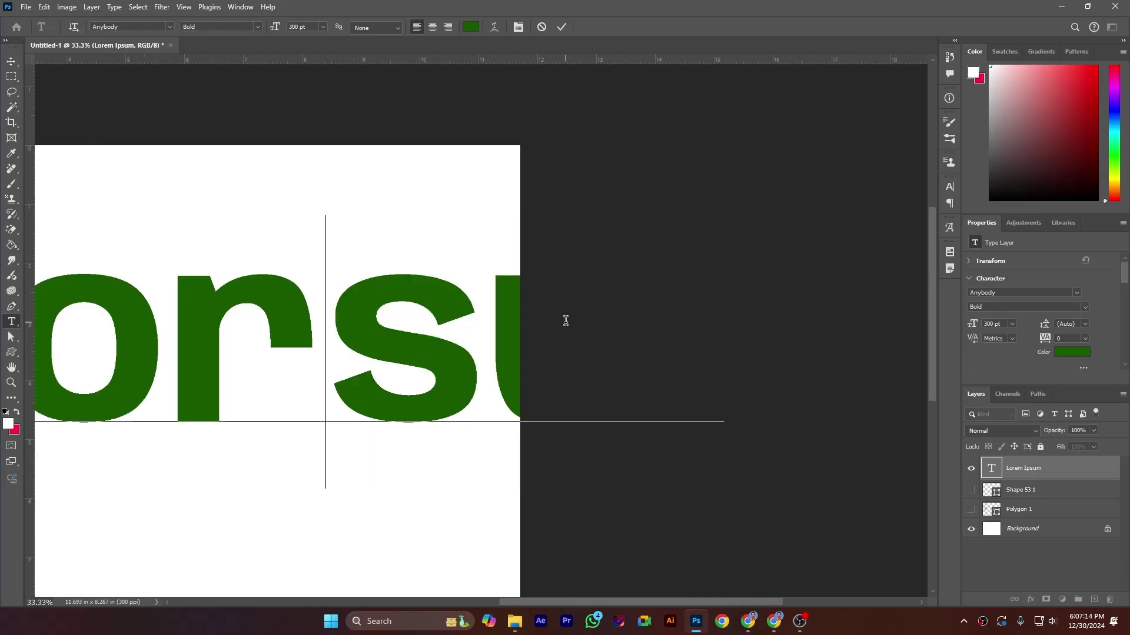
{"action": "key", "text": "Delete"}
{"action": "key", "text": "Delete"}
{"action": "key", "text": "Delete"}
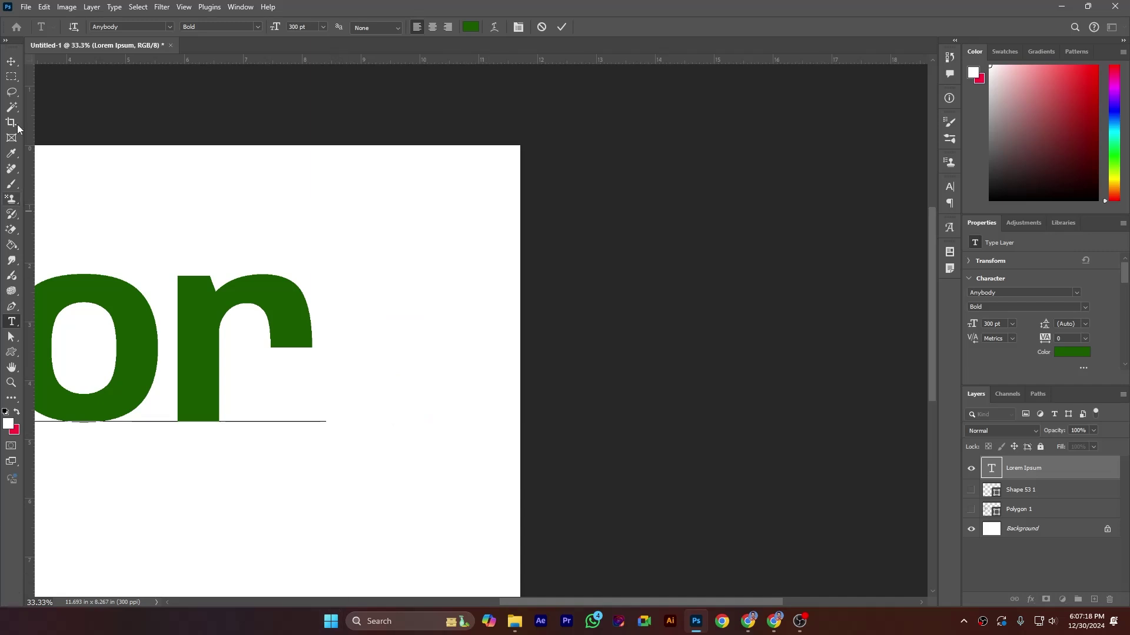
{"action": "left_click", "coordinate": [10, 62]}
{"action": "scroll", "coordinate": [343, 391], "scroll_direction": "left", "scroll_amount": 3}
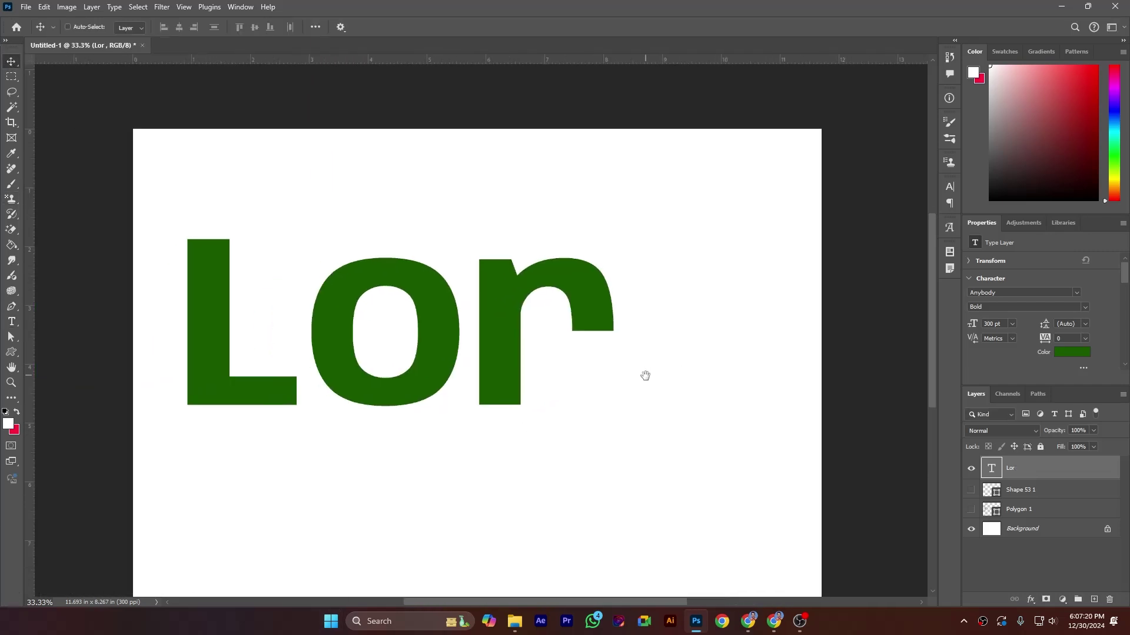
Step: Shift the green Lor text right and slightly down, then convert it to a shape
{"action": "left_click_drag", "start_coordinate": [514, 359], "coordinate": [591, 369]}
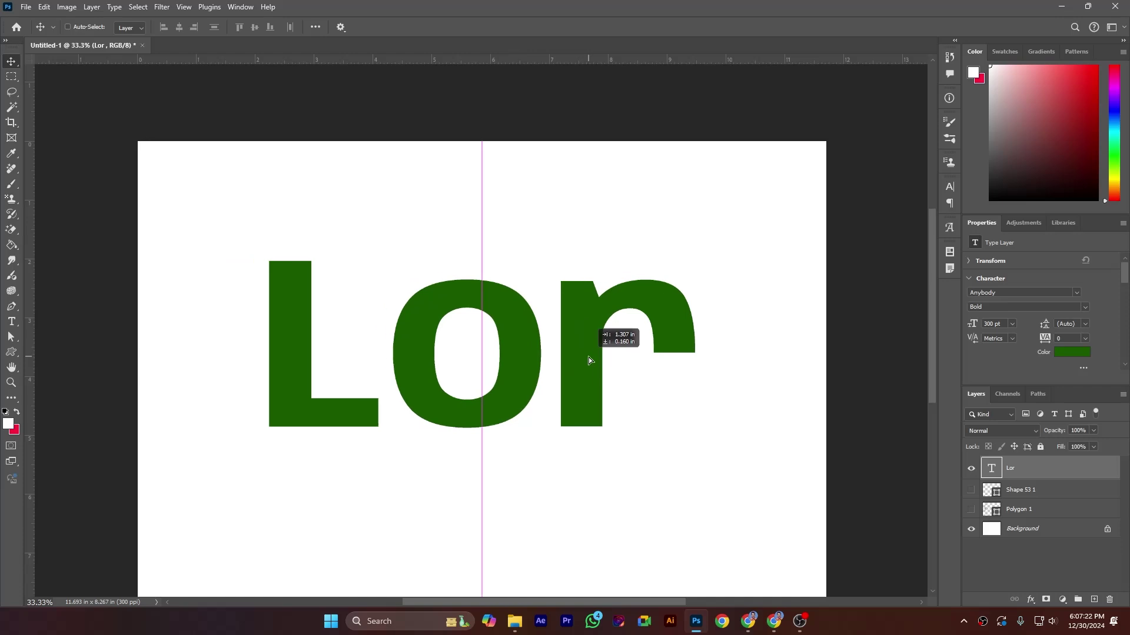
{"action": "double_click", "coordinate": [993, 469]}
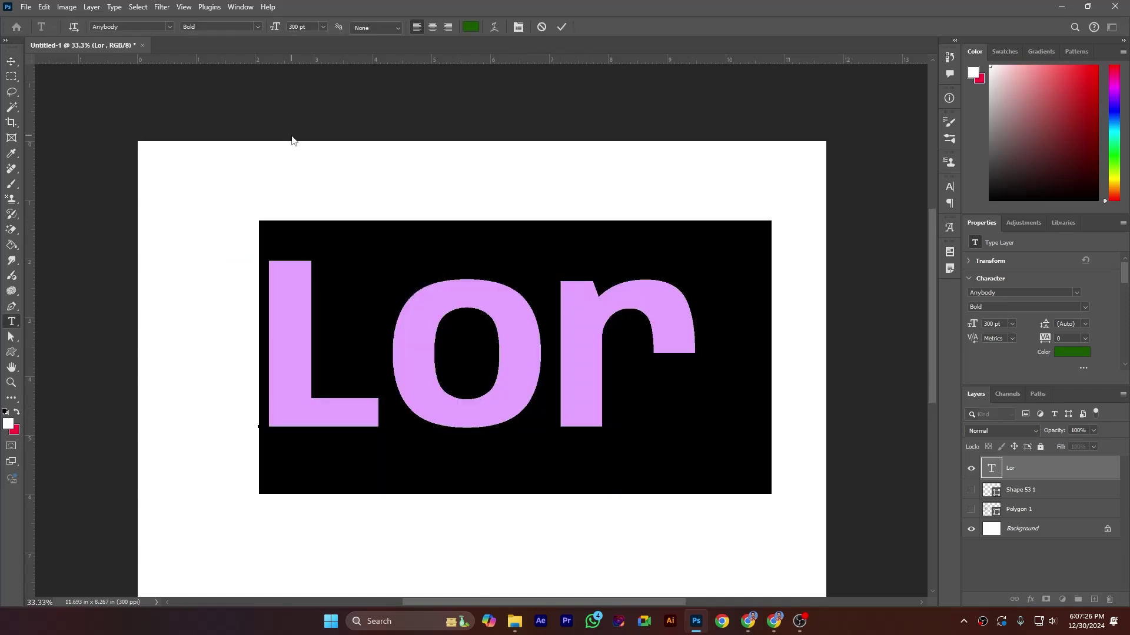
{"action": "left_click", "coordinate": [115, 8]}
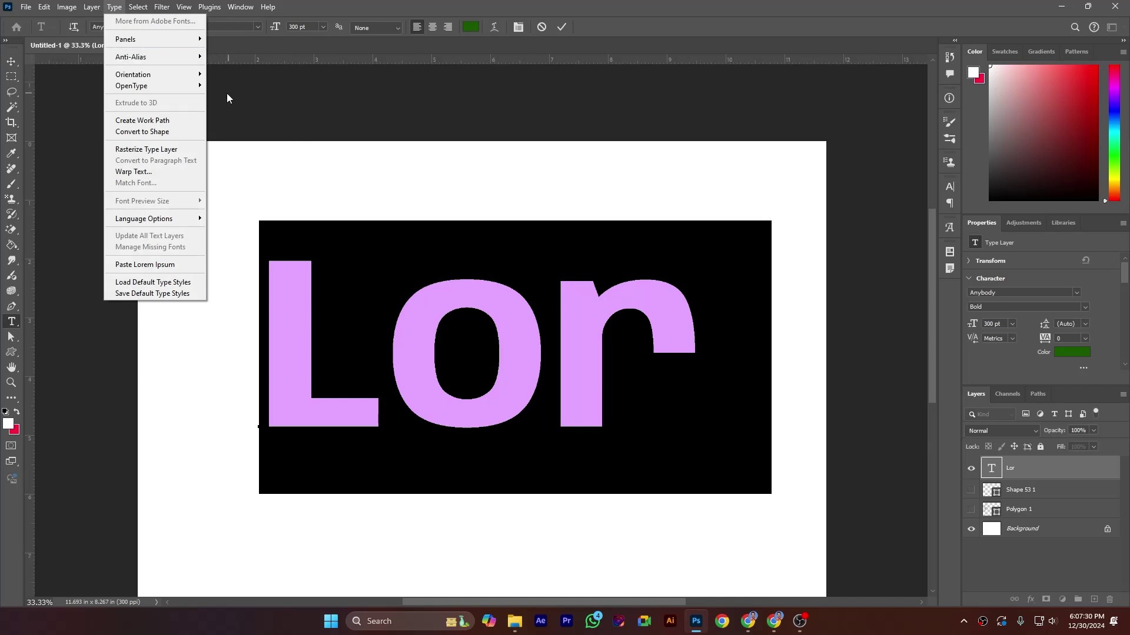
{"action": "left_click", "coordinate": [174, 137]}
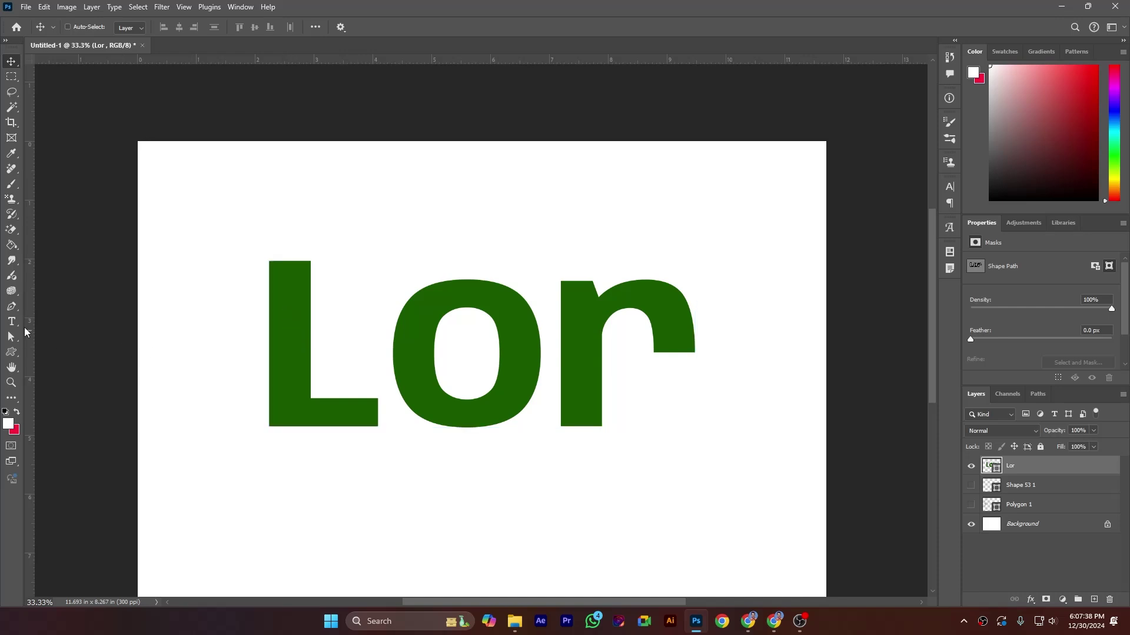
{"action": "left_click", "coordinate": [11, 337]}
Step: Raise the L's top anchor points to make its stem much taller
{"action": "left_click", "coordinate": [72, 350]}
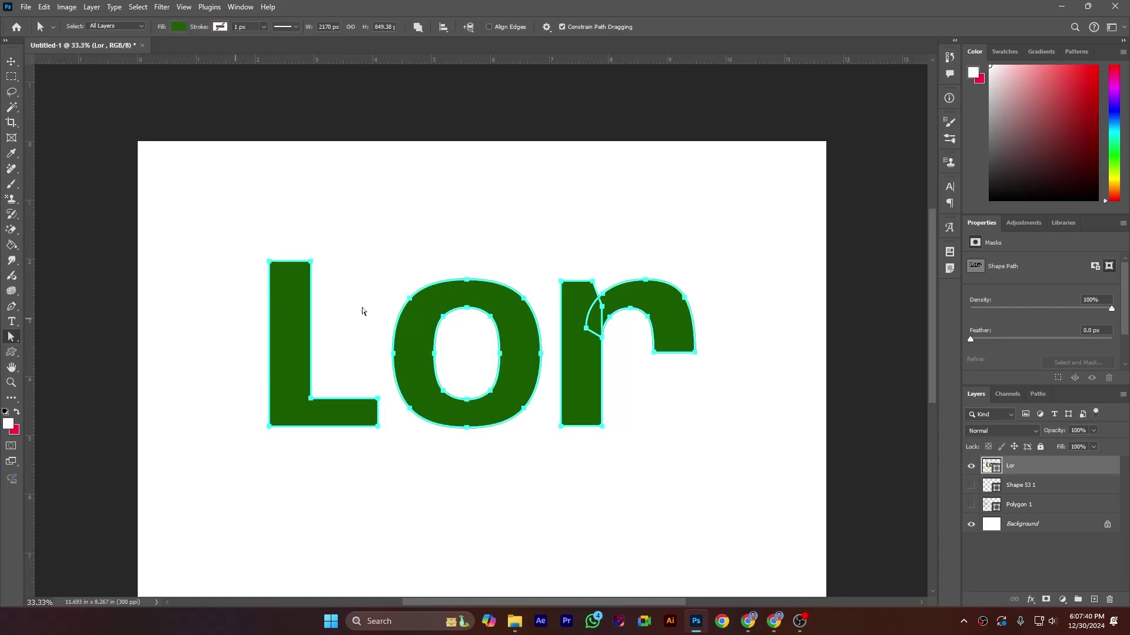
{"action": "left_click_drag", "start_coordinate": [250, 245], "coordinate": [324, 280]}
{"action": "key", "text": "shift+Up"}
{"action": "key", "text": "shift+Up"}
{"action": "key", "text": "shift+Up"}
{"action": "key", "text": "shift+Up"}
{"action": "key", "text": "shift+Up"}
{"action": "key", "text": "shift+Up"}
{"action": "key", "text": "shift+Up"}
{"action": "key", "text": "shift+Up"}
{"action": "key", "text": "shift+Up"}
{"action": "key", "text": "shift+Up"}
{"action": "key", "text": "shift+Up"}
{"action": "key", "text": "shift+Up"}
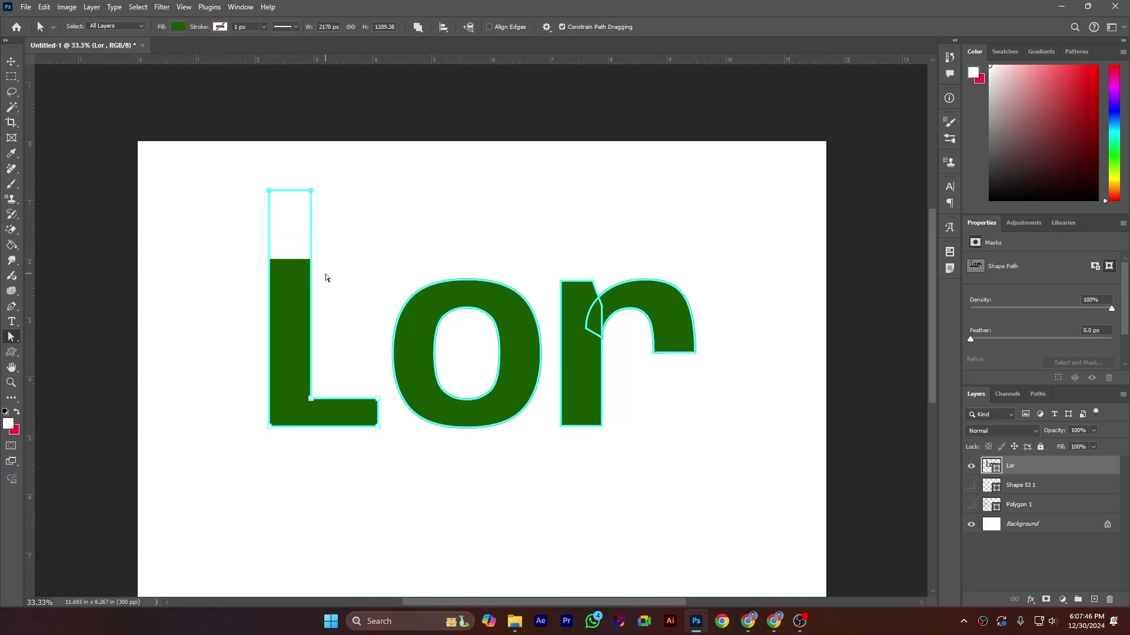
{"action": "key", "text": "shift+Up"}
{"action": "key", "text": "shift+Up"}
{"action": "key", "text": "shift+Up"}
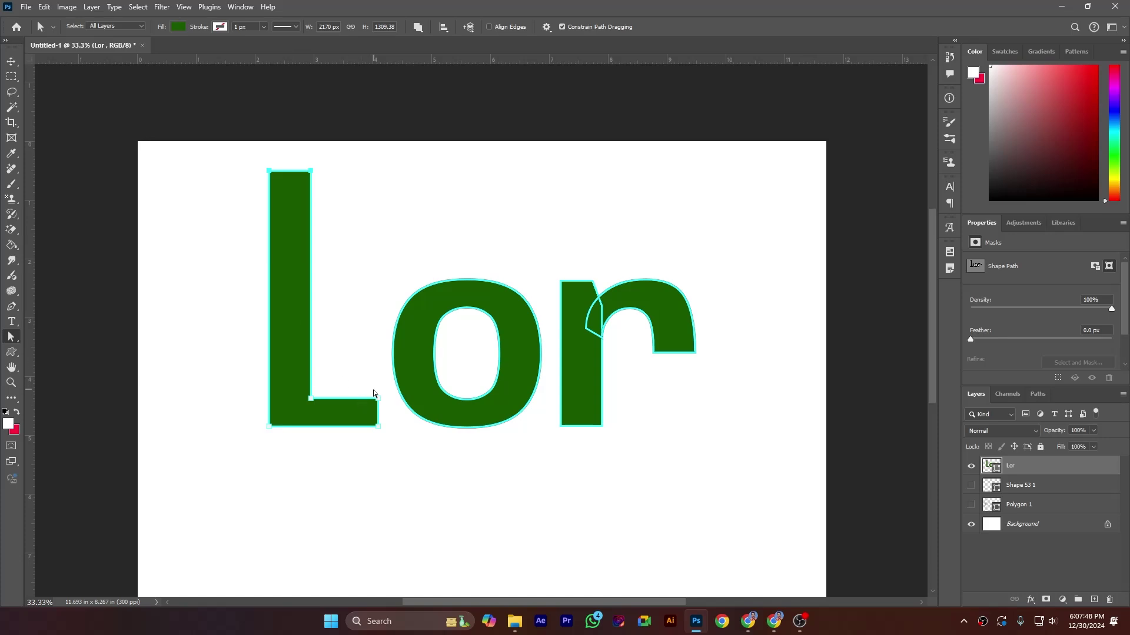
Step: Lengthen the L's foot slightly to the right, then deselect the path
{"action": "left_click_drag", "start_coordinate": [373, 394], "coordinate": [387, 439]}
{"action": "key", "text": "shift+Right"}
{"action": "key", "text": "shift+Right"}
{"action": "key", "text": "shift+Right"}
{"action": "key", "text": "shift+Right"}
{"action": "key", "text": "shift+Right"}
{"action": "key", "text": "shift+Right"}
{"action": "key", "text": "shift+Right"}
{"action": "key", "text": "shift+Right"}
{"action": "left_click", "coordinate": [393, 457]}
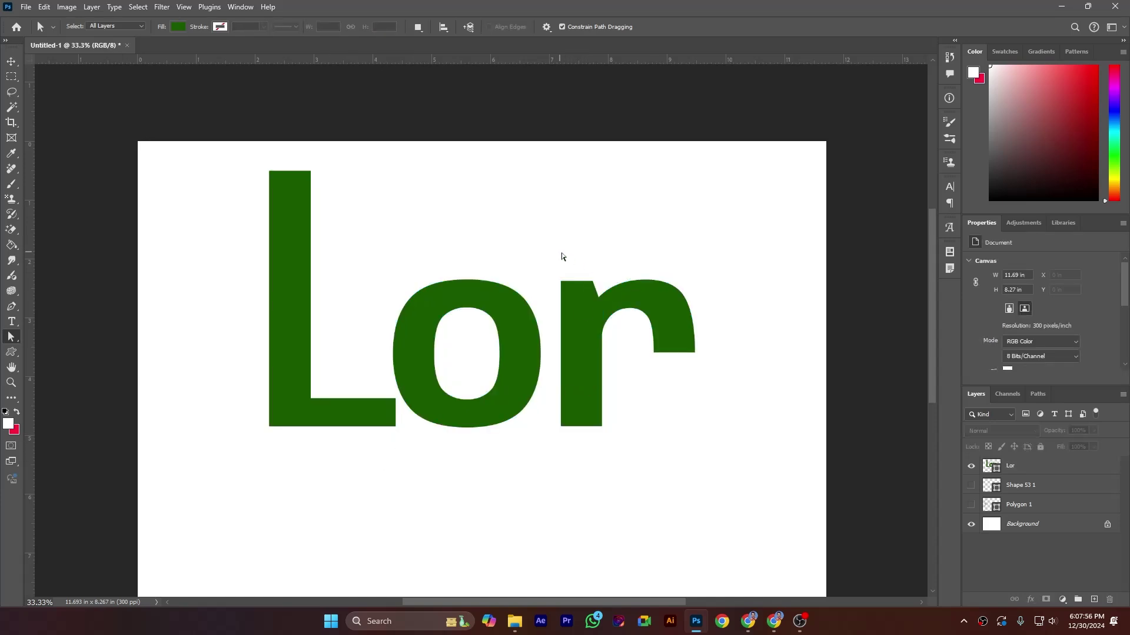
{"action": "left_click_drag", "start_coordinate": [642, 388], "coordinate": [734, 338]}
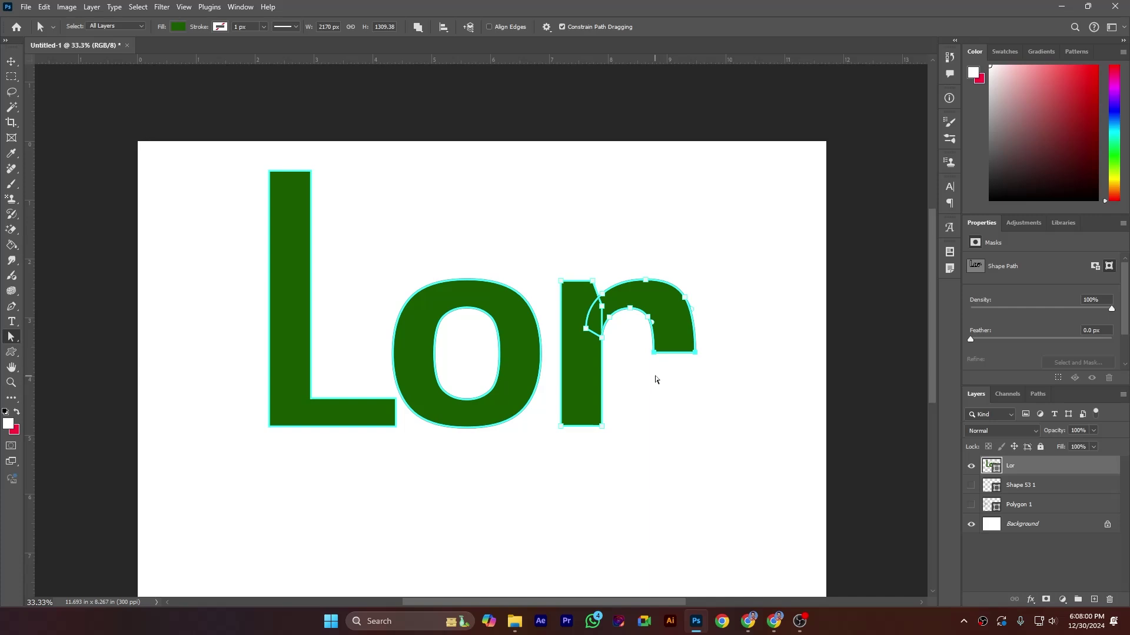
{"action": "left_click_drag", "start_coordinate": [654, 354], "coordinate": [654, 404]}
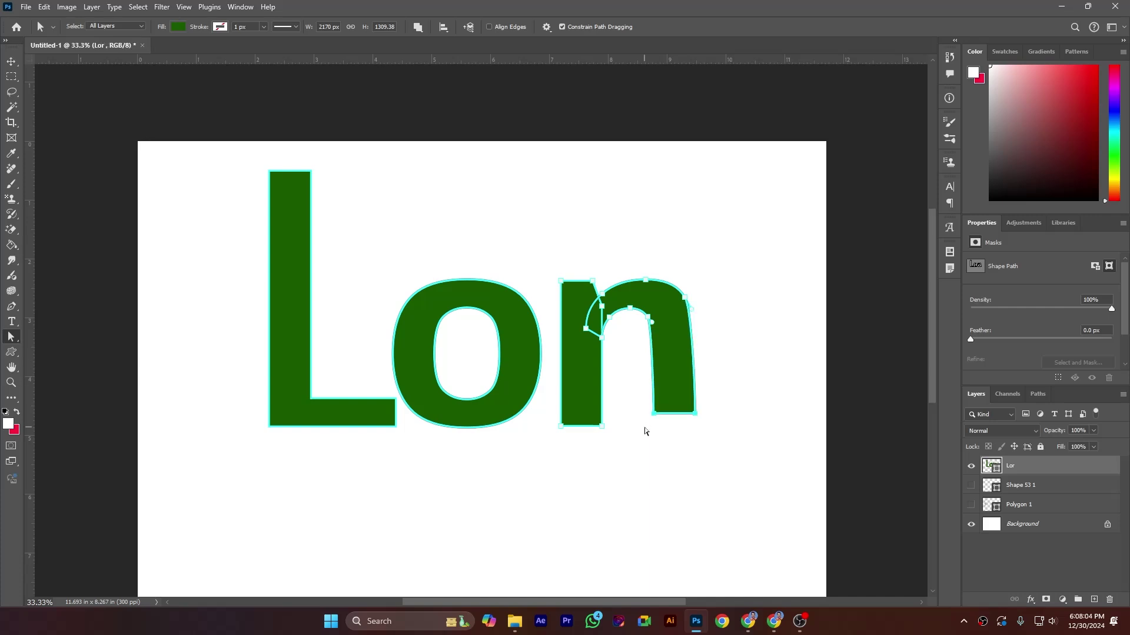
{"action": "key", "text": "shift+Down"}
{"action": "key", "text": "shift+Down"}
{"action": "key", "text": "shift+Down"}
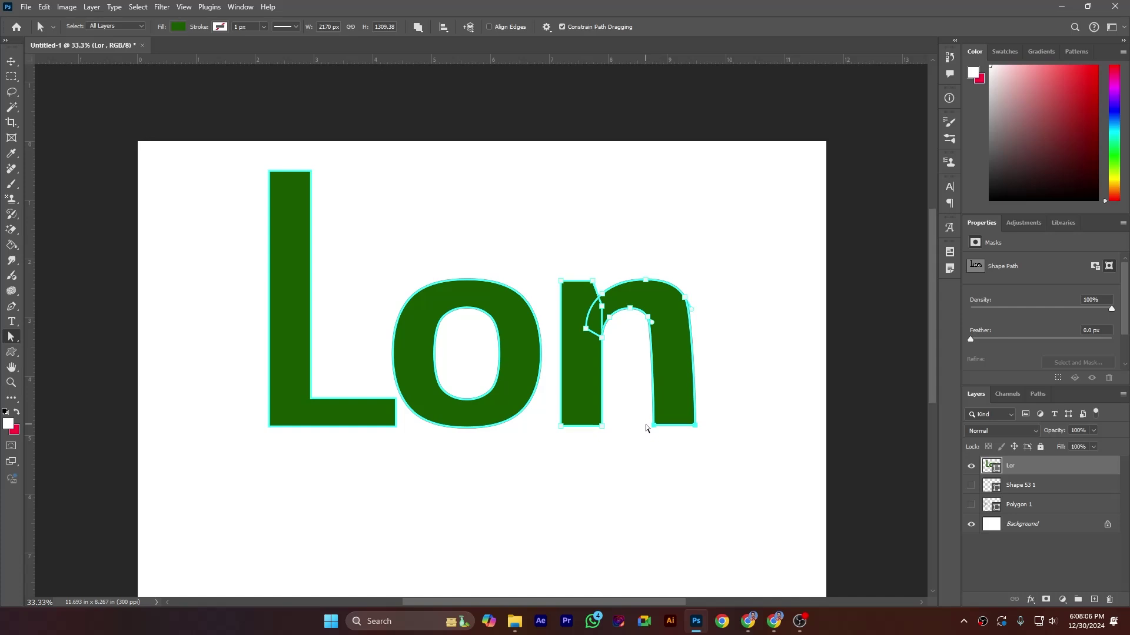
{"action": "key", "text": "shift+Down"}
{"action": "key", "text": "shift+Up"}
{"action": "key", "text": "shift+Up"}
{"action": "key", "text": "shift+Up"}
{"action": "key", "text": "shift+Up"}
{"action": "key", "text": "shift+Up"}
{"action": "key", "text": "shift+Up"}
{"action": "key", "text": "shift+Up"}
{"action": "key", "text": "shift+Up"}
{"action": "key", "text": "shift+Up"}
{"action": "key", "text": "shift+Up"}
{"action": "key", "text": "shift+Up"}
{"action": "key", "text": "shift+Up"}
{"action": "left_click", "coordinate": [647, 427]}
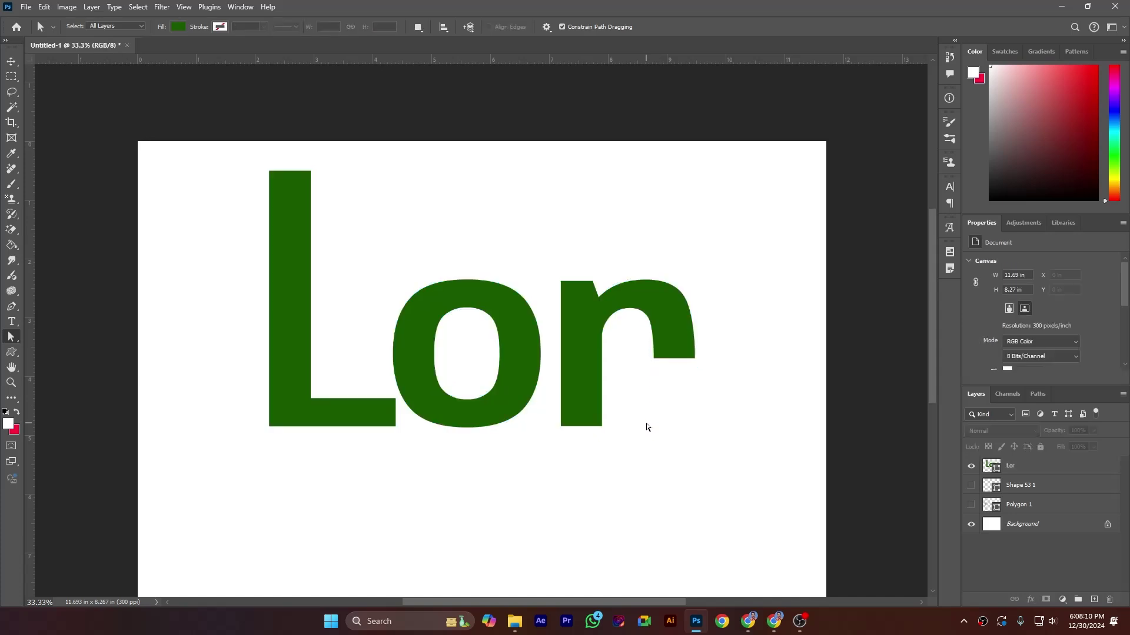
{"action": "key", "text": "ctrl+minus"}
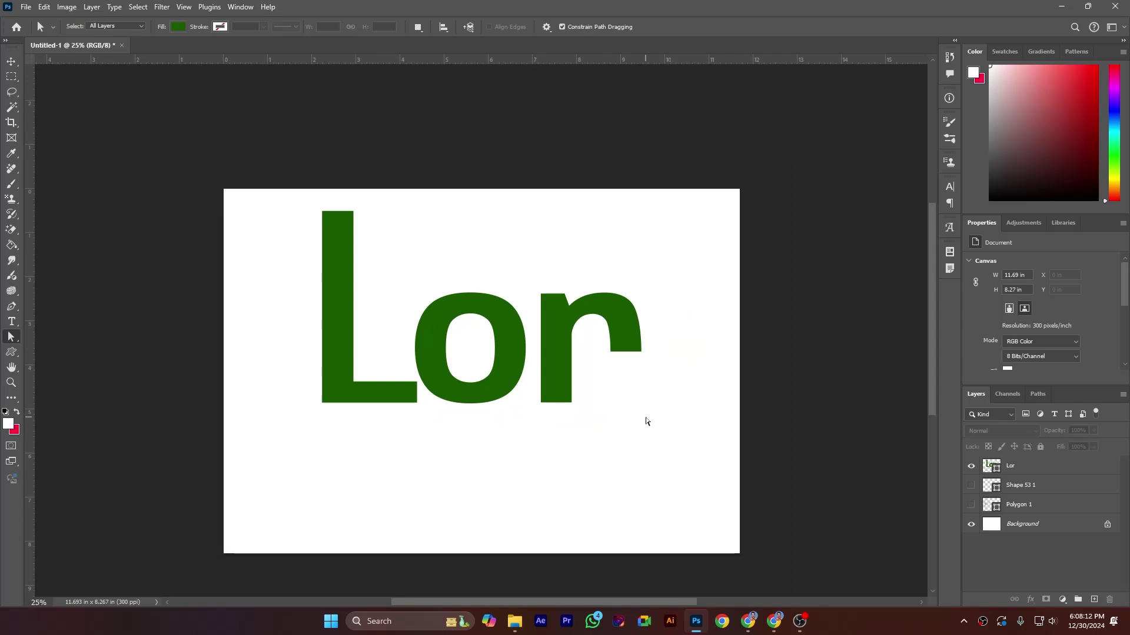